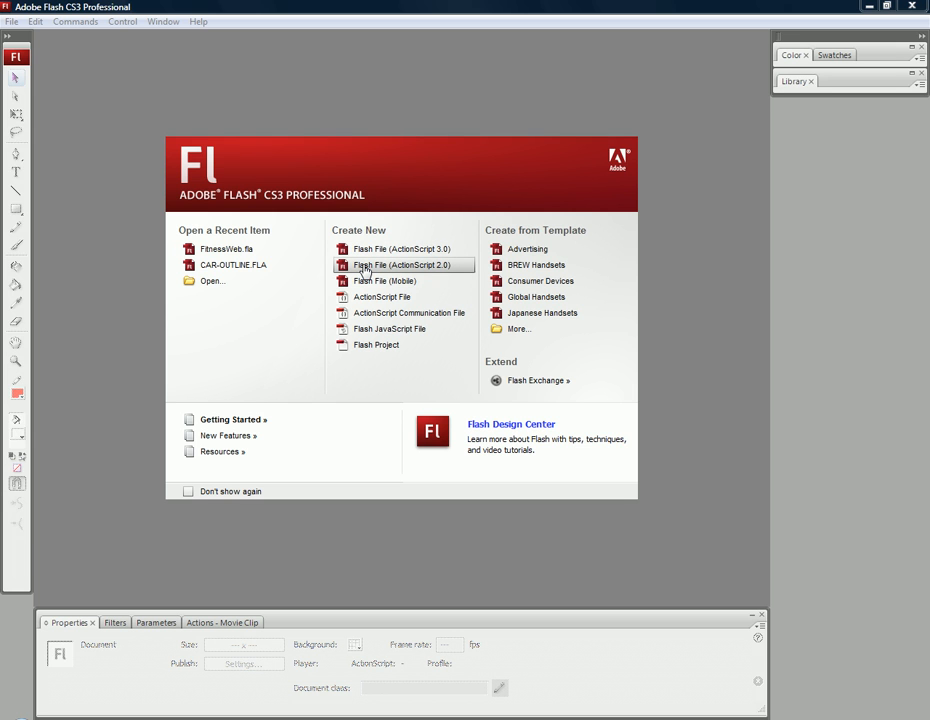
# Create a new Flash file with ActionScript 2.0 and import the NutritionSlc image onto the stage.
pyautogui.click(364, 270)
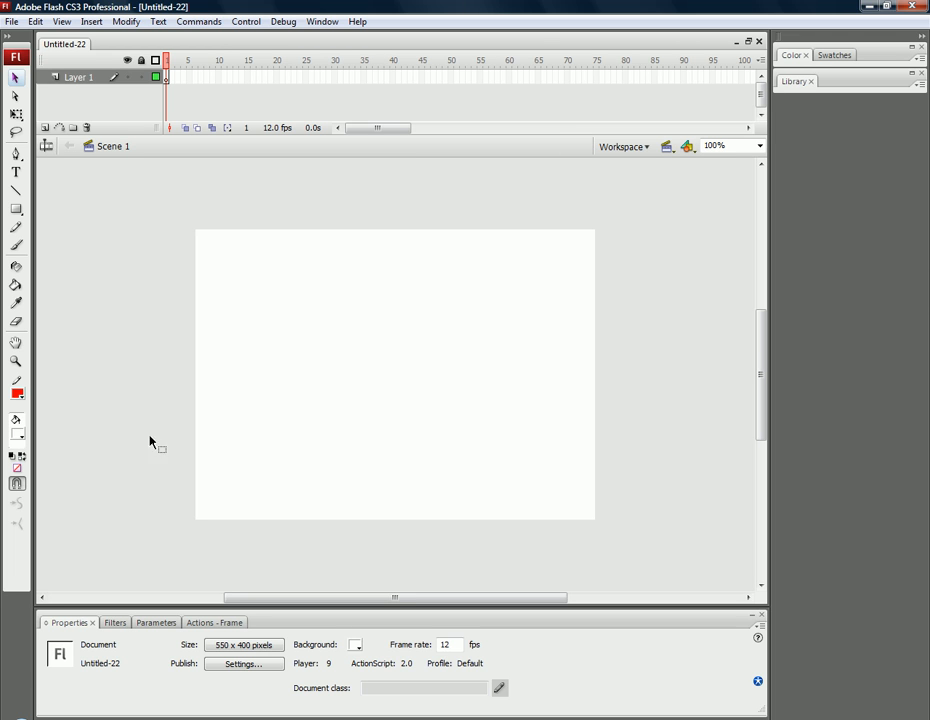
pyautogui.click(11, 21)
pyautogui.moveTo(42, 278)
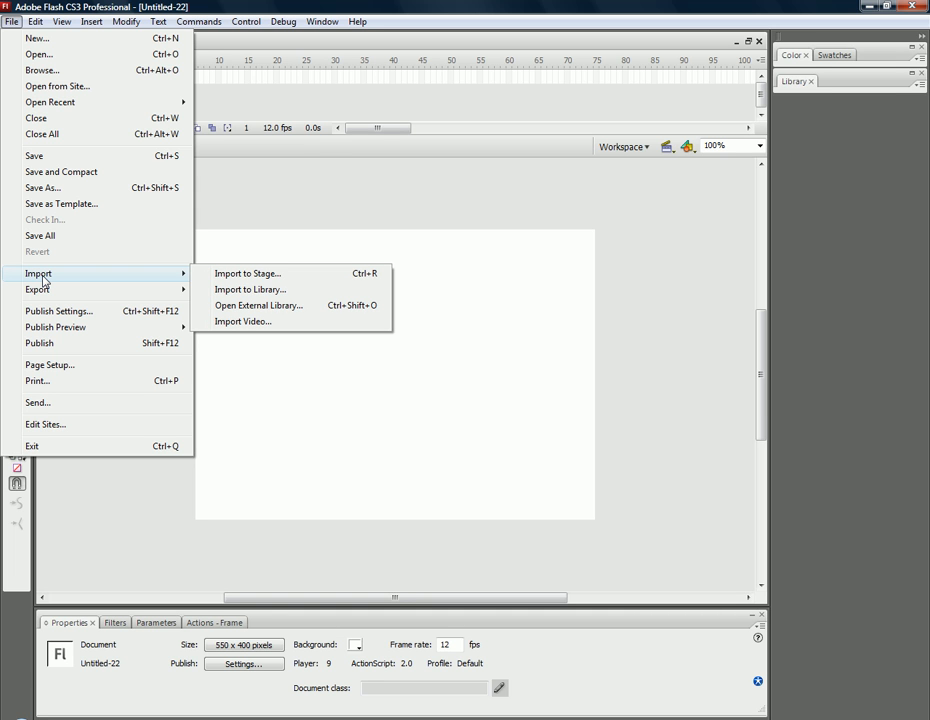
pyautogui.click(222, 274)
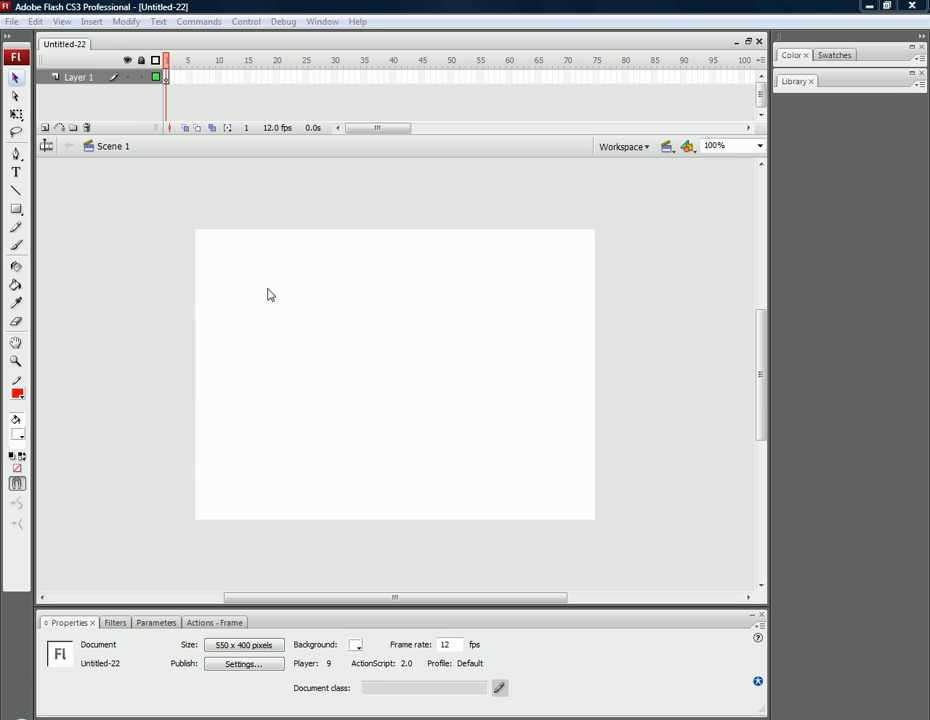
pyautogui.click(408, 283)
pyautogui.click(573, 514)
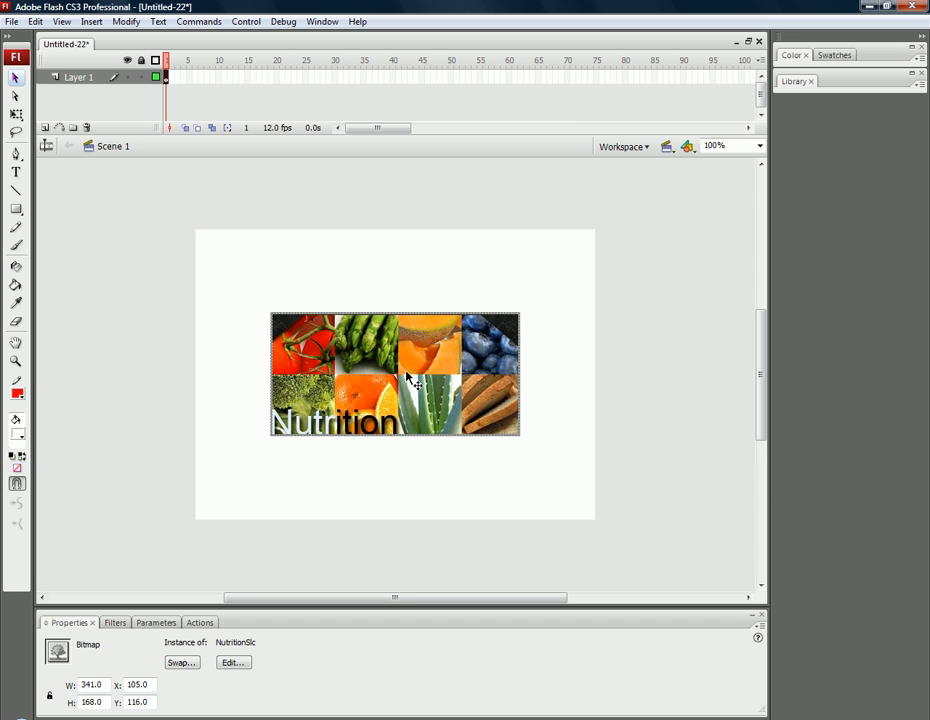
# Convert the imported image to a movie clip symbol named Nutrition_mc.
pyautogui.press('F8')
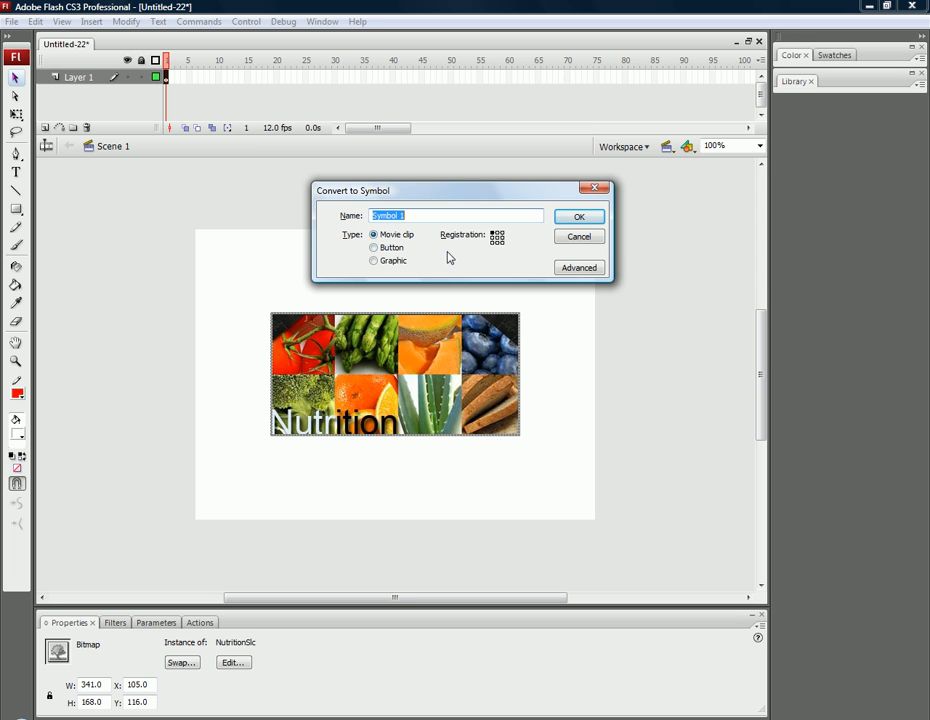
pyautogui.write('Nutrition_mc')
pyautogui.click(569, 219)
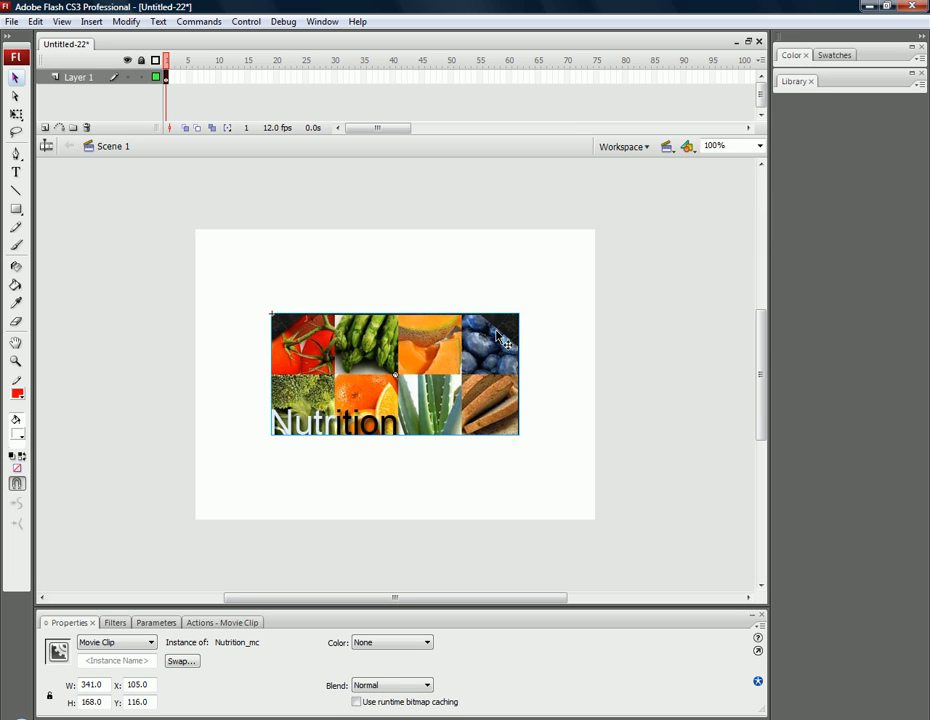
# Move the movie clip off the stage's left side to about X -417 and skew its top edge leftward to about 390 pixels overall width.
pyautogui.moveTo(494, 338); pyautogui.dragTo(113, 333)
pyautogui.moveTo(305, 598); pyautogui.dragTo(214, 598)
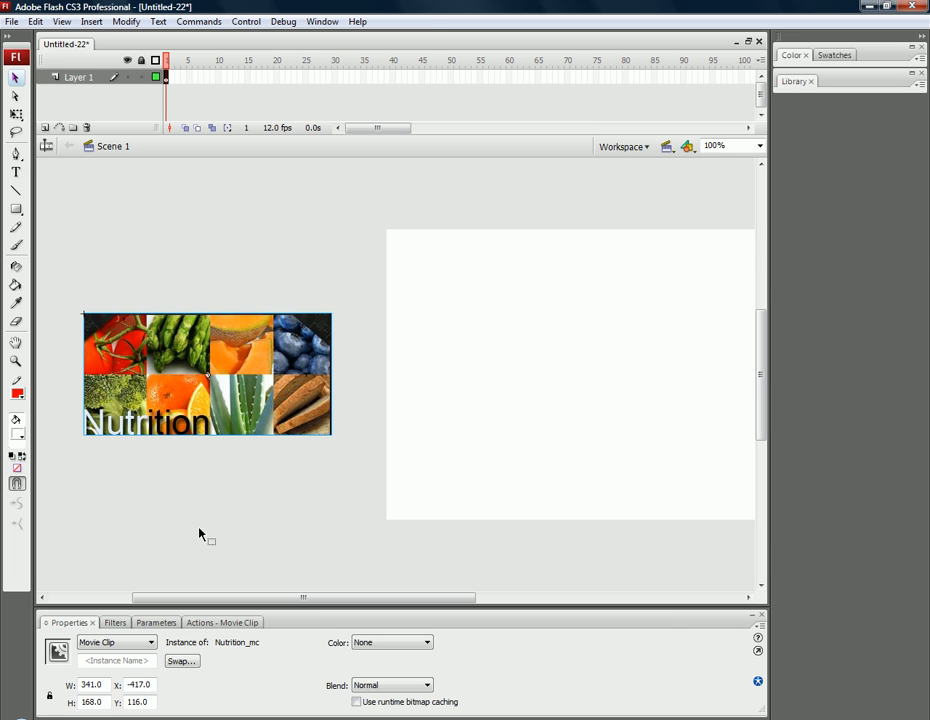
pyautogui.click(15, 116)
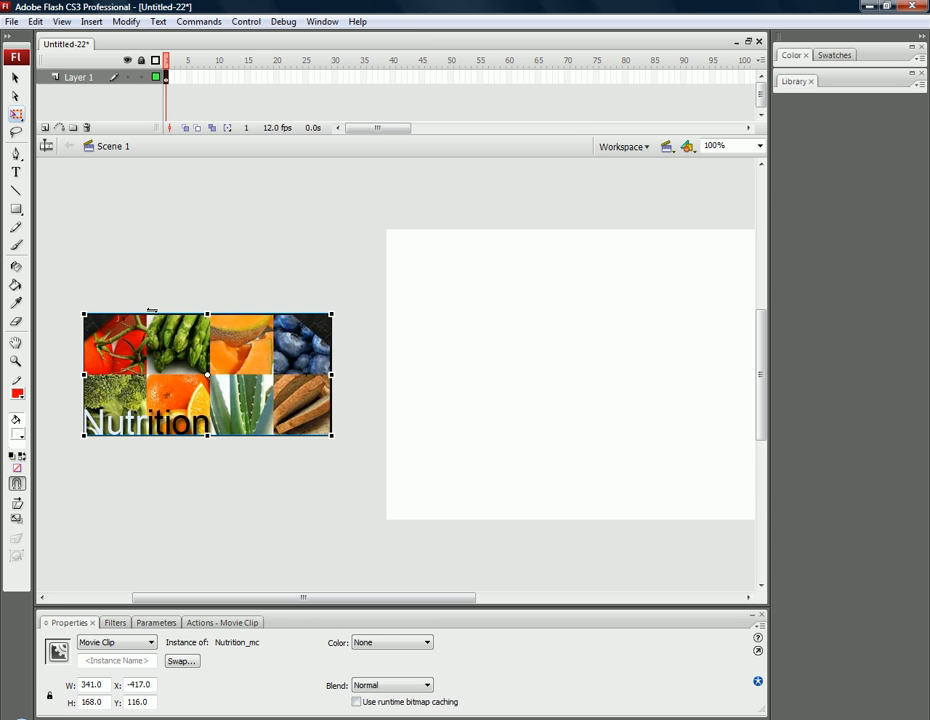
pyautogui.moveTo(151, 311)
pyautogui.mouseDown()
pyautogui.moveTo(116, 311)
pyautogui.moveTo(185, 311)
pyautogui.moveTo(113, 311)
pyautogui.moveTo(164, 311)
pyautogui.moveTo(152, 309)
pyautogui.mouseUp()
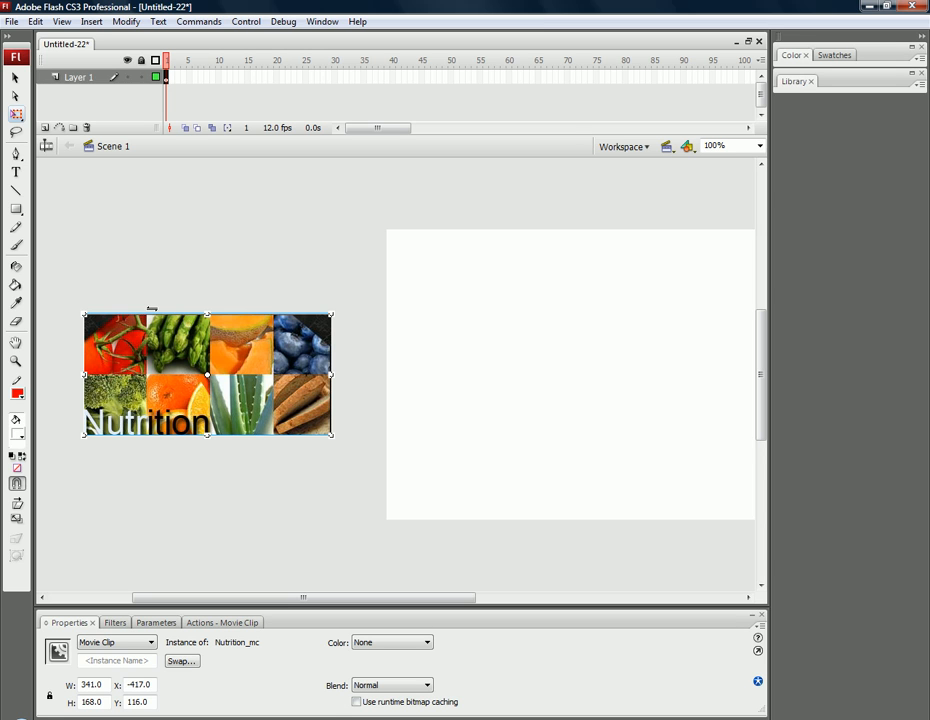
pyautogui.moveTo(152, 309); pyautogui.dragTo(151, 309)
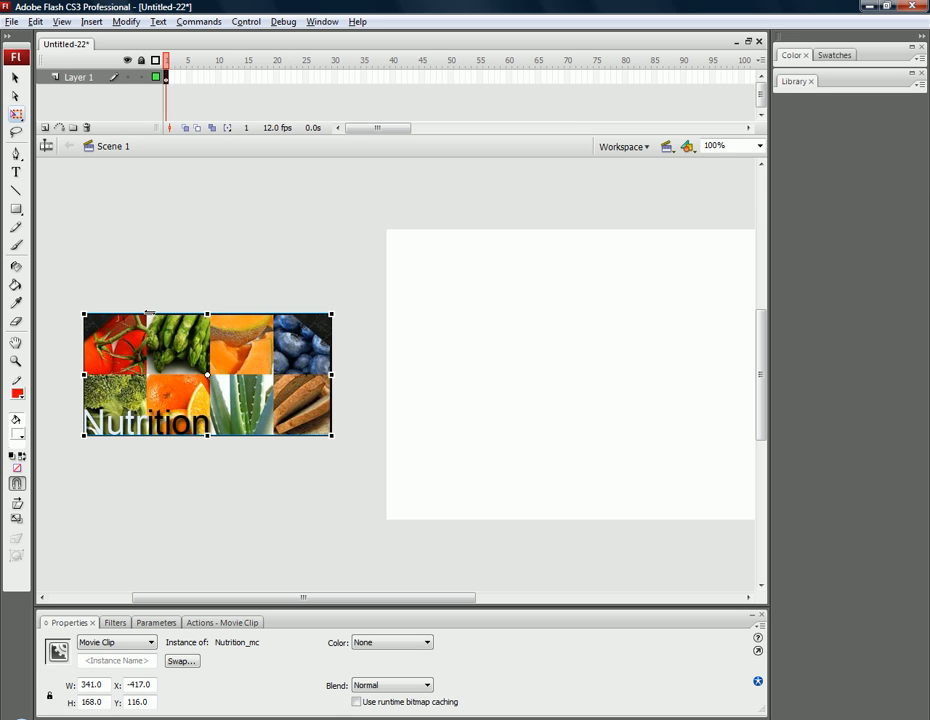
pyautogui.moveTo(149, 311); pyautogui.dragTo(114, 313)
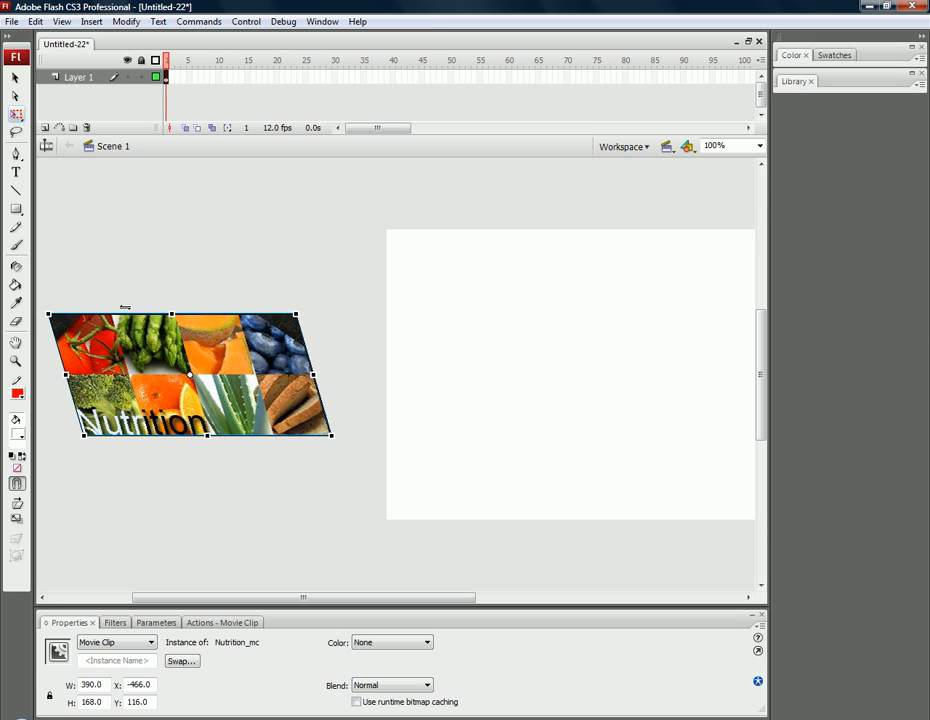
pyautogui.click(15, 80)
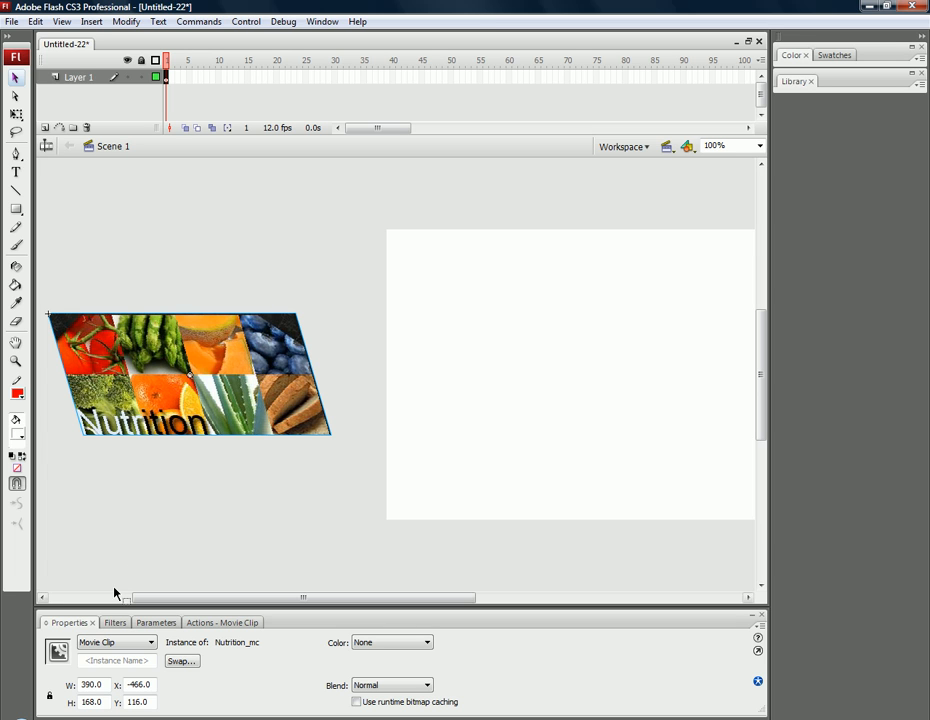
# Add a Blur filter to the clip with unlinked axes, Blur X 30, Blur Y 5 and Medium quality.
pyautogui.click(115, 623)
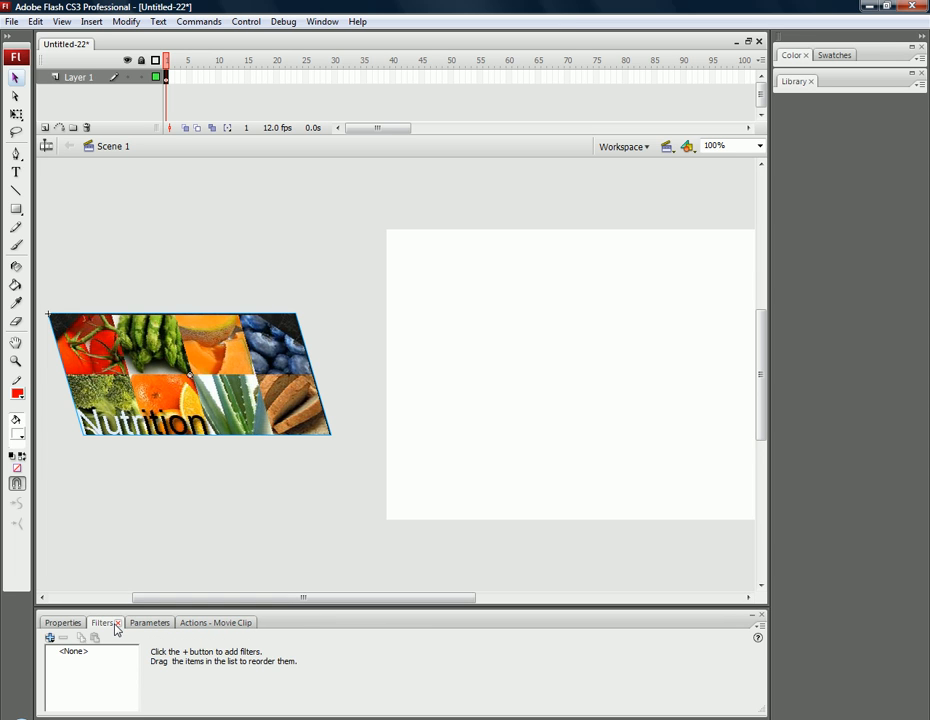
pyautogui.click(49, 638)
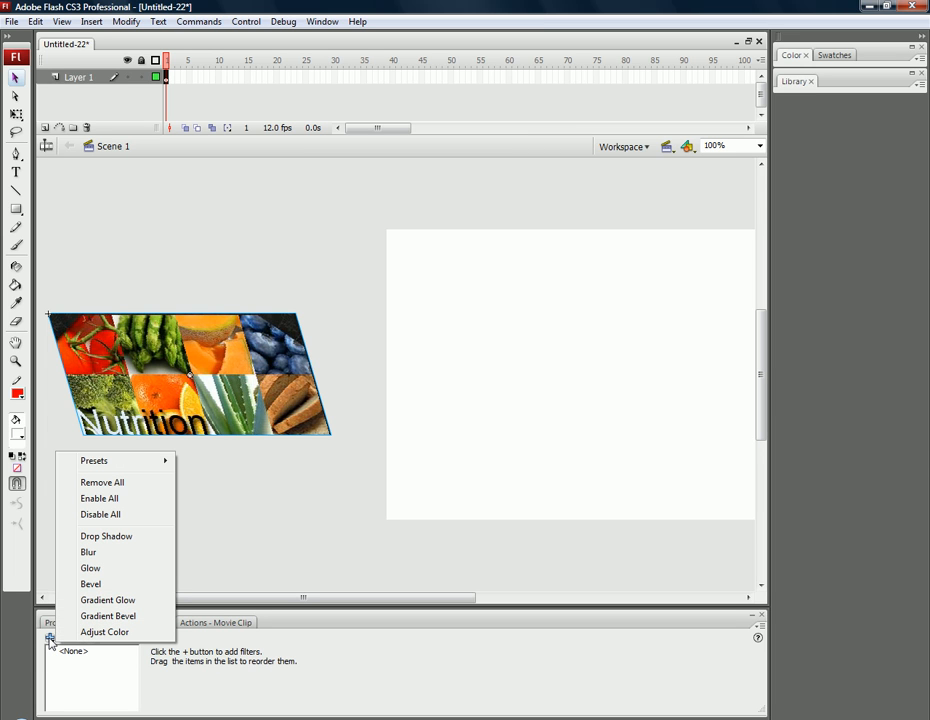
pyautogui.click(88, 552)
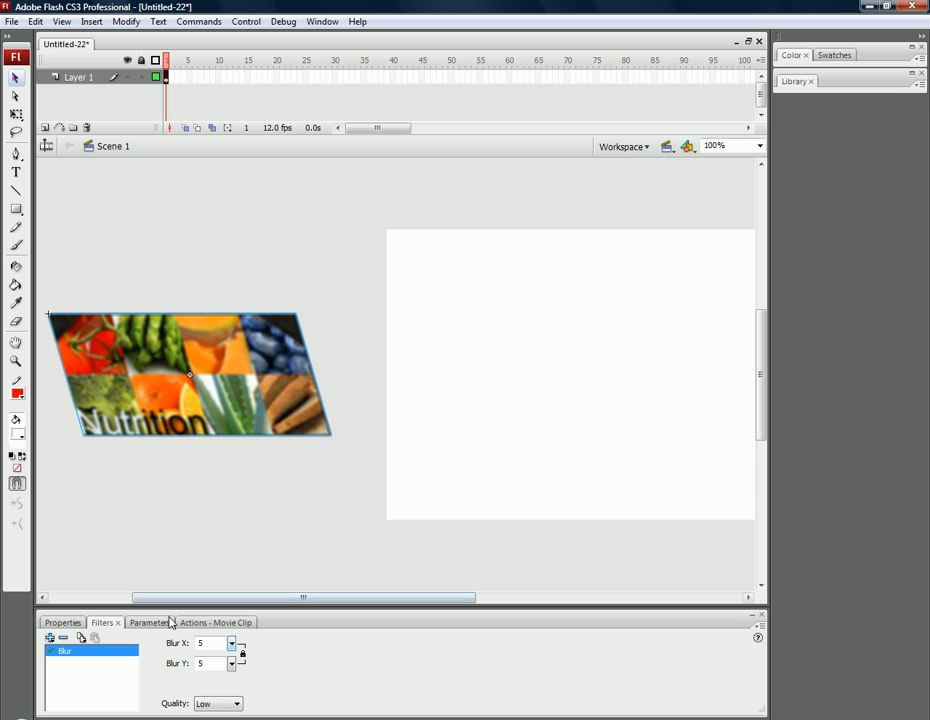
pyautogui.moveTo(236, 648)
pyautogui.mouseDown()
pyautogui.moveTo(233, 615)
pyautogui.moveTo(232, 645)
pyautogui.mouseUp()
pyautogui.click(242, 655)
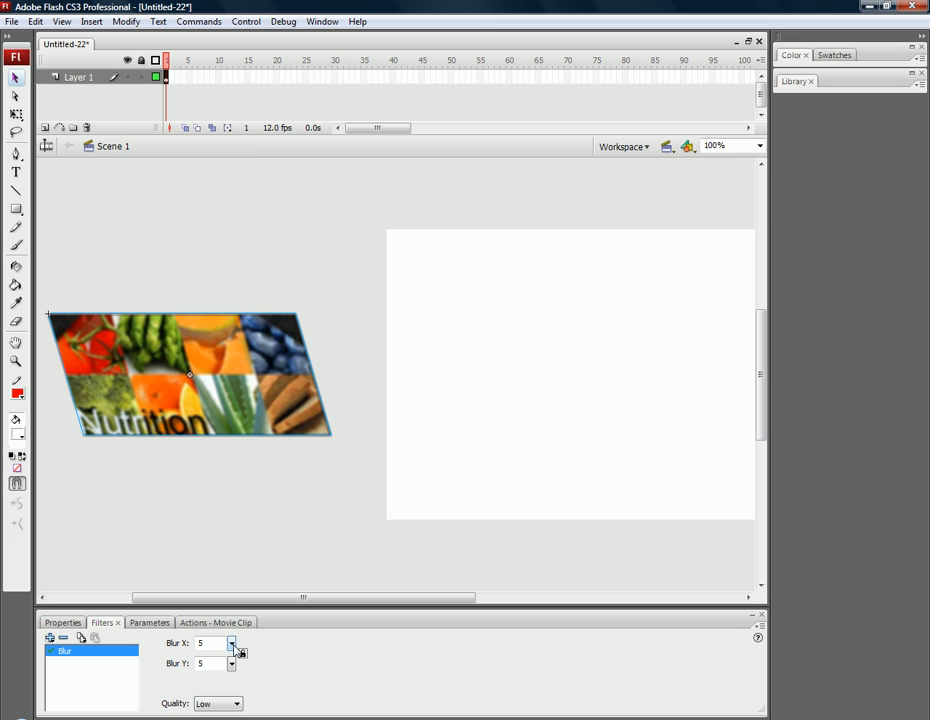
pyautogui.moveTo(233, 648); pyautogui.dragTo(236, 633)
pyautogui.moveTo(235, 632); pyautogui.dragTo(236, 625)
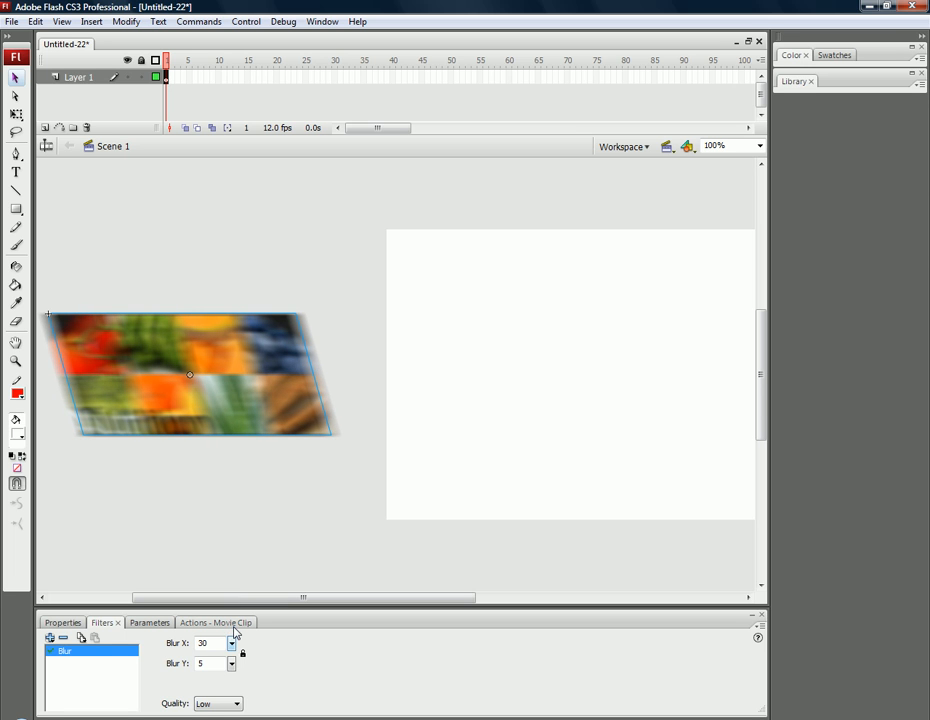
pyautogui.click(210, 704)
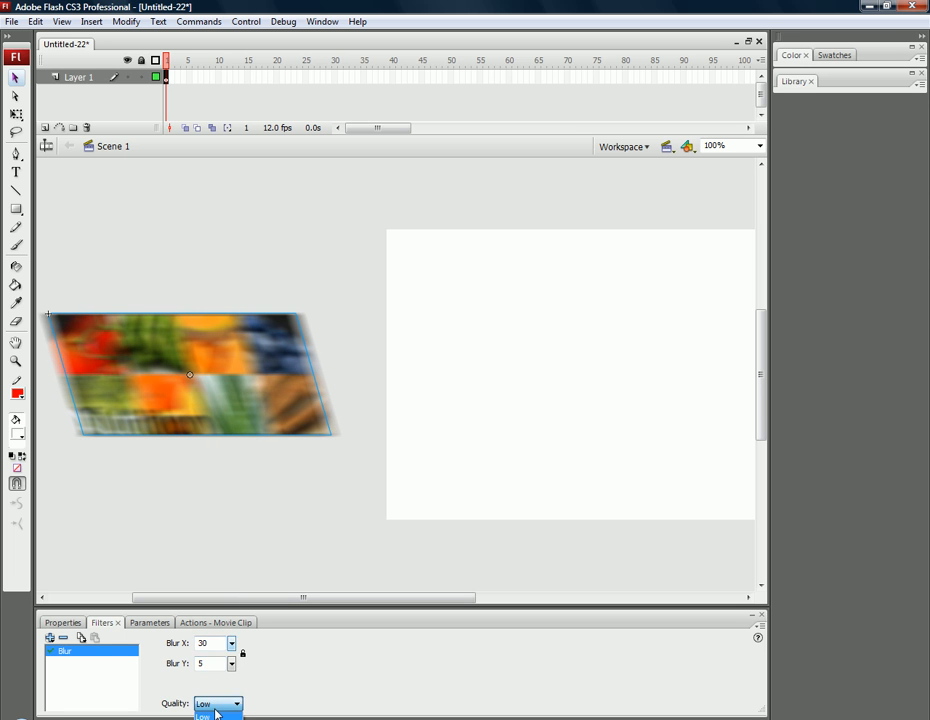
pyautogui.click(213, 719)
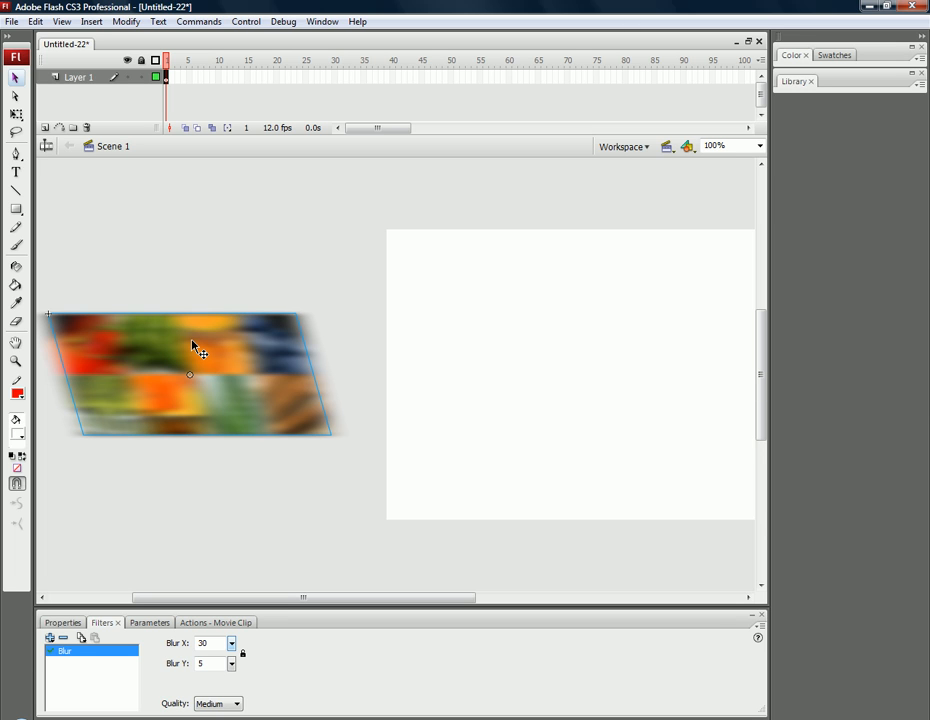
# Insert a keyframe at frame 15 and move the blurred clip horizontally onto the stage to about X 65.
pyautogui.click(248, 77)
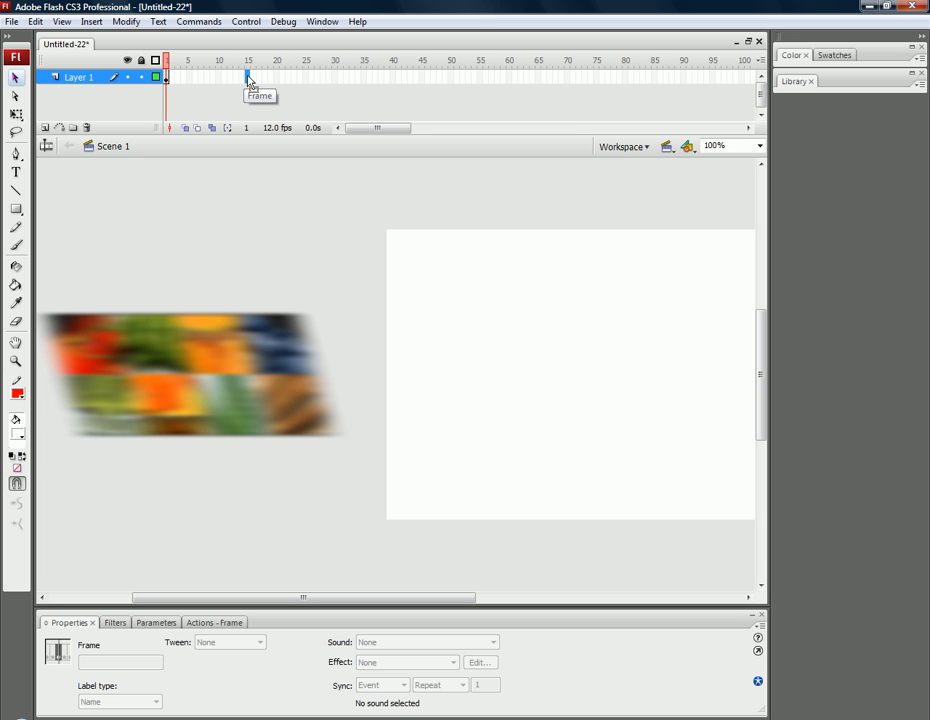
pyautogui.press('F6')
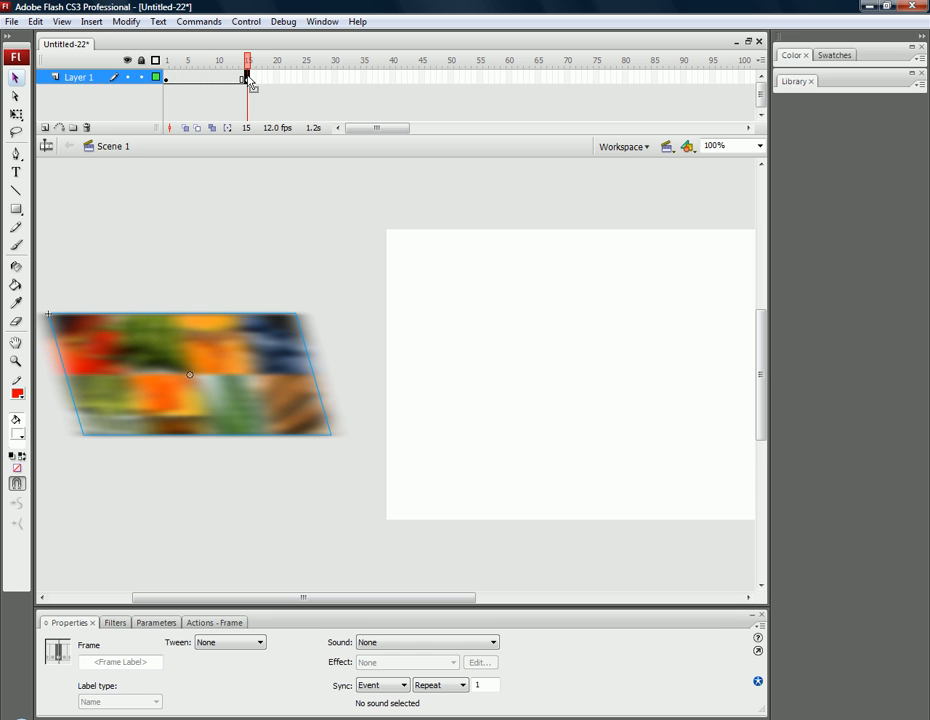
pyautogui.moveTo(224, 332); pyautogui.dragTo(616, 330)
pyautogui.moveTo(395, 601); pyautogui.dragTo(442, 602)
pyautogui.moveTo(521, 340); pyautogui.dragTo(514, 335)
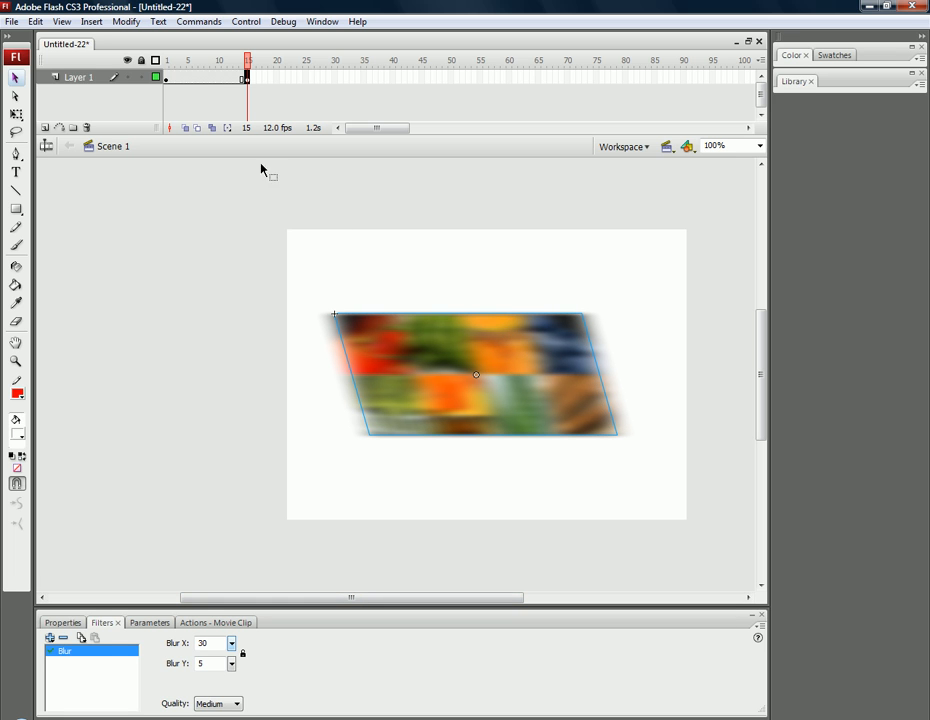
# Create a motion tween between frames 1 and 15 and check the frames of the slide-in.
pyautogui.rightClick(192, 79)
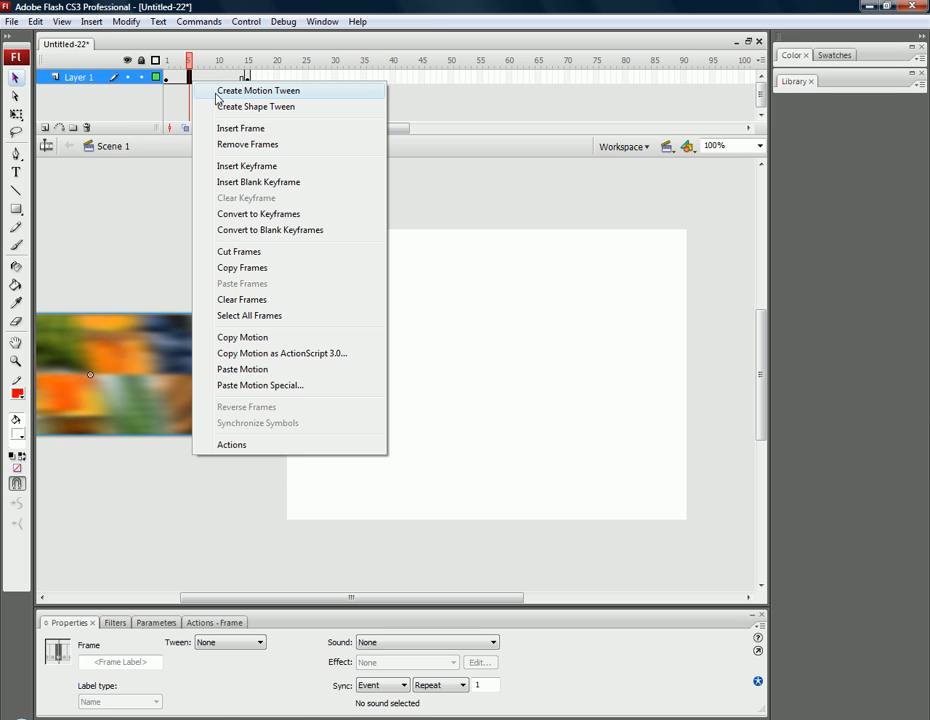
pyautogui.click(217, 98)
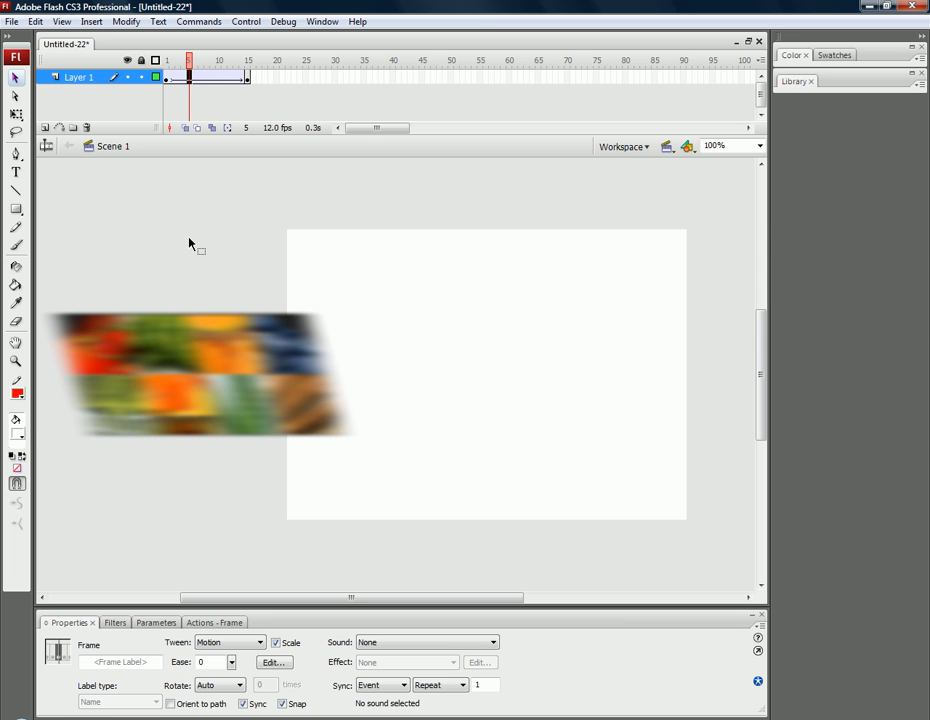
pyautogui.click(167, 78)
pyautogui.moveTo(167, 82); pyautogui.dragTo(253, 79)
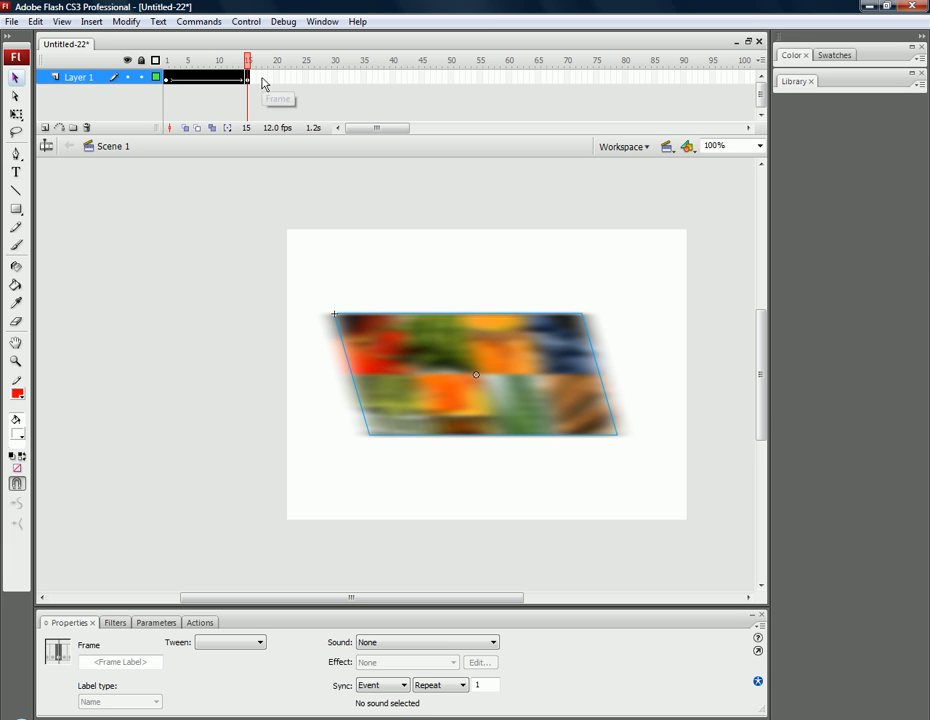
# Insert a keyframe at frame 17 and skew the clip's top edge rightward to about 403 pixels overall width.
pyautogui.click(260, 77)
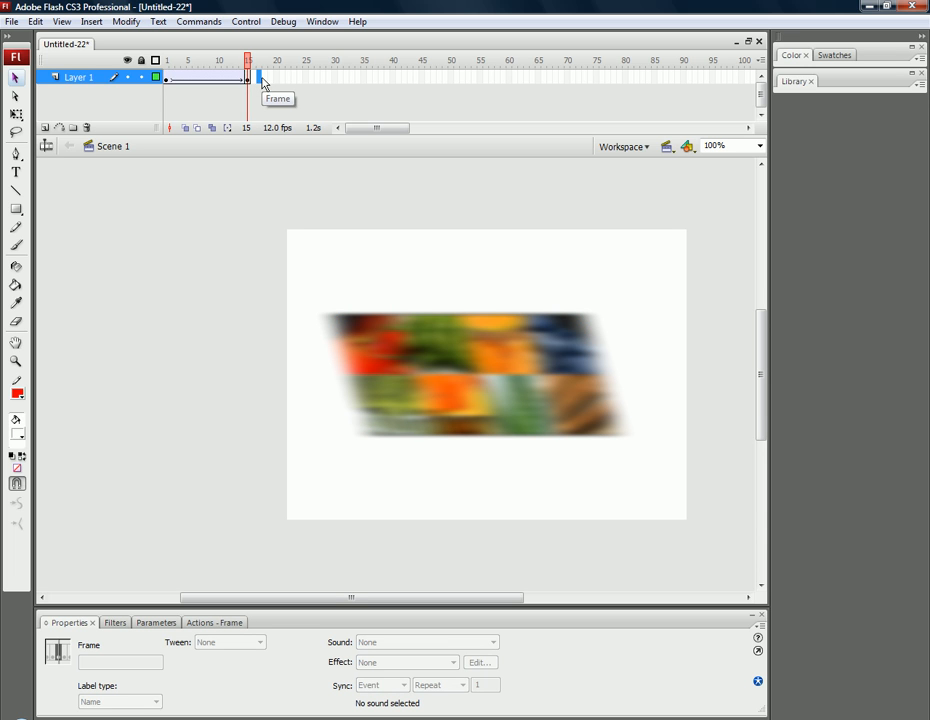
pyautogui.press('F6')
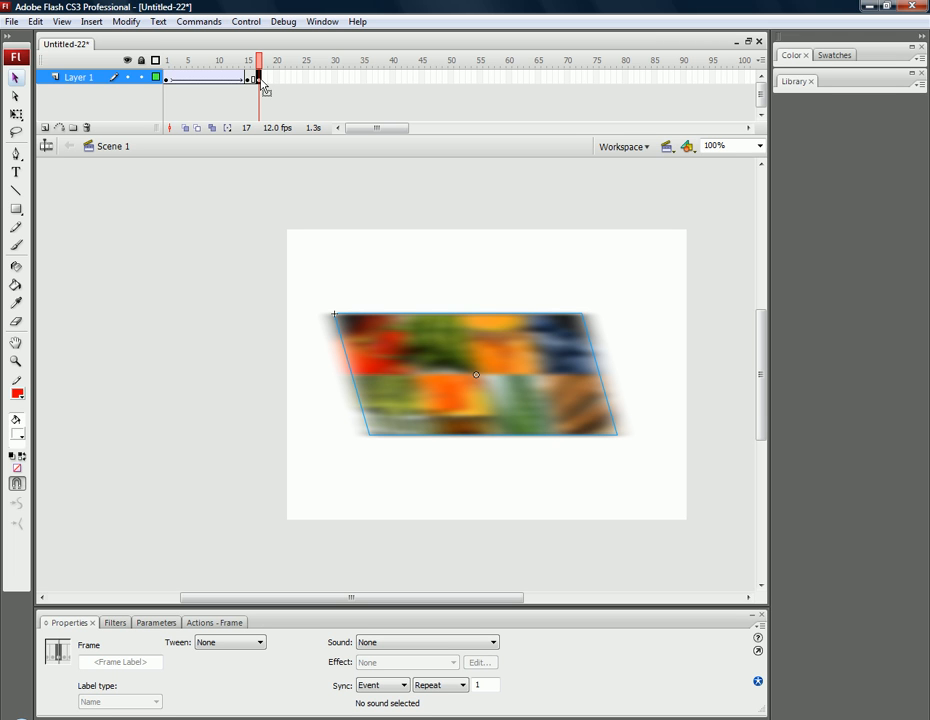
pyautogui.click(17, 115)
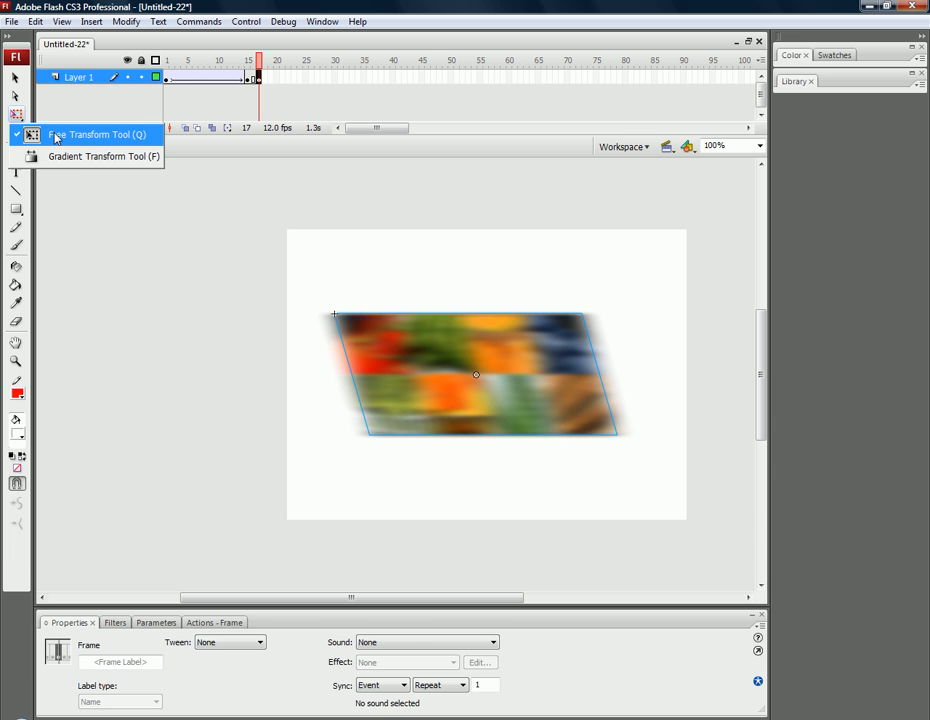
pyautogui.click(55, 138)
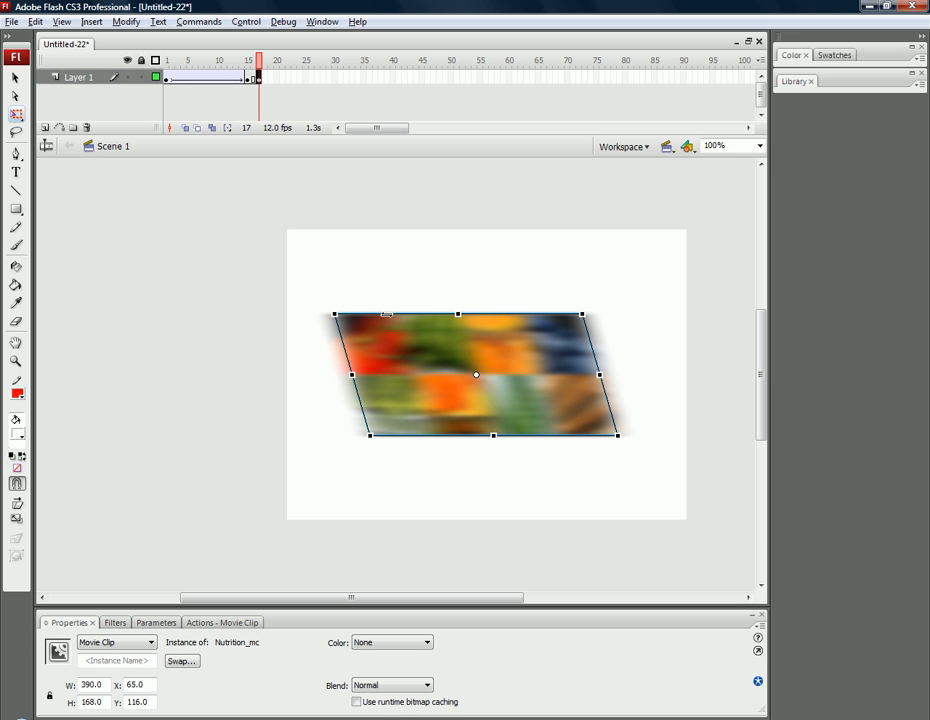
pyautogui.moveTo(386, 313); pyautogui.dragTo(466, 313)
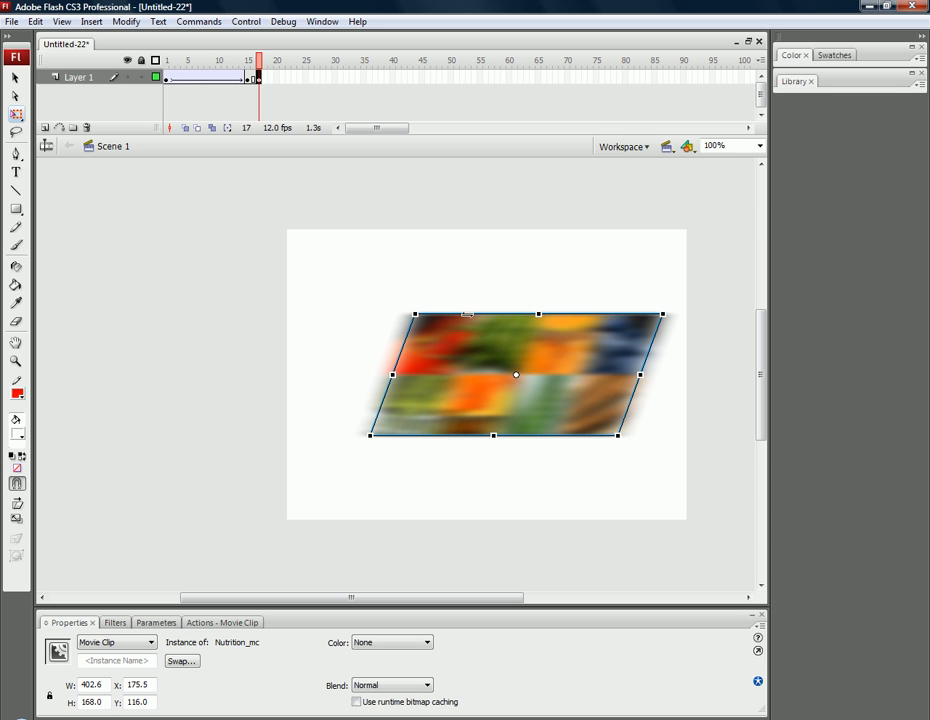
# Create a motion tween between frames 15 and 17 and go to frame 17.
pyautogui.click(255, 78)
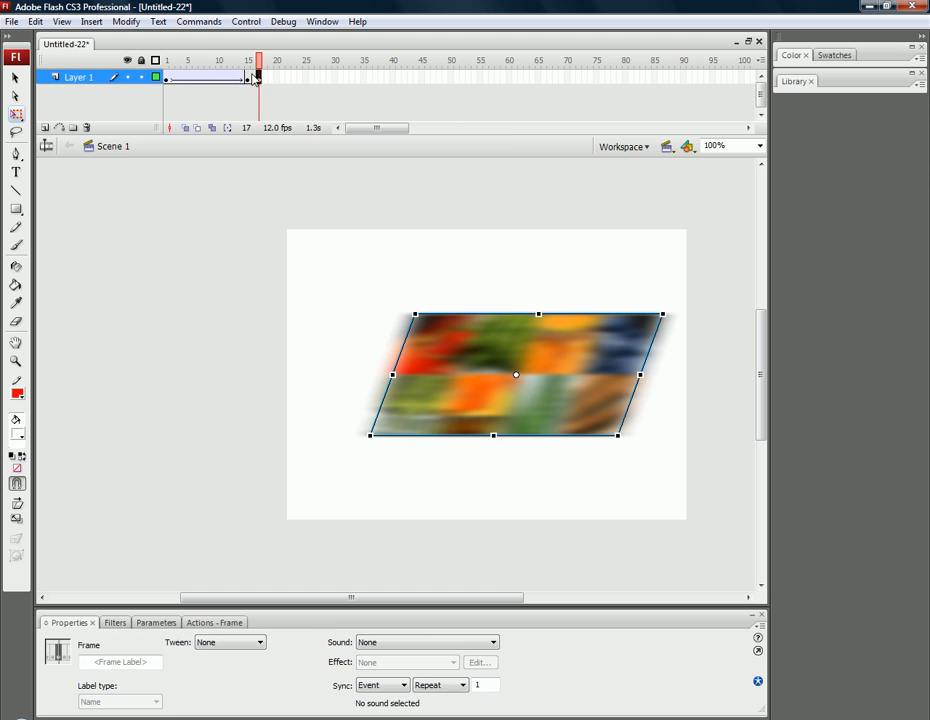
pyautogui.rightClick(251, 76)
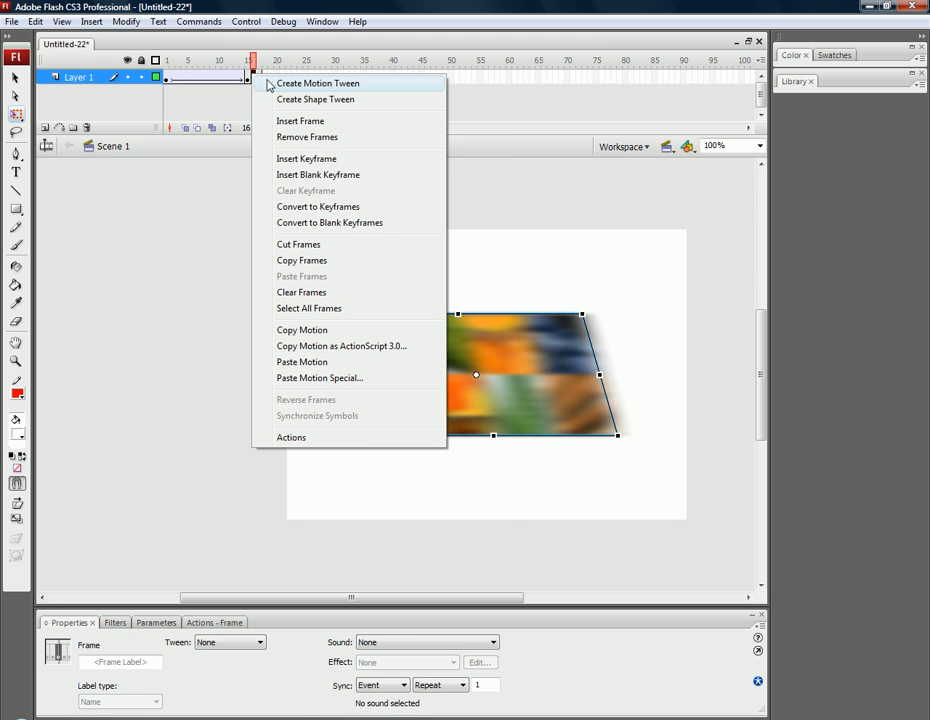
pyautogui.click(268, 84)
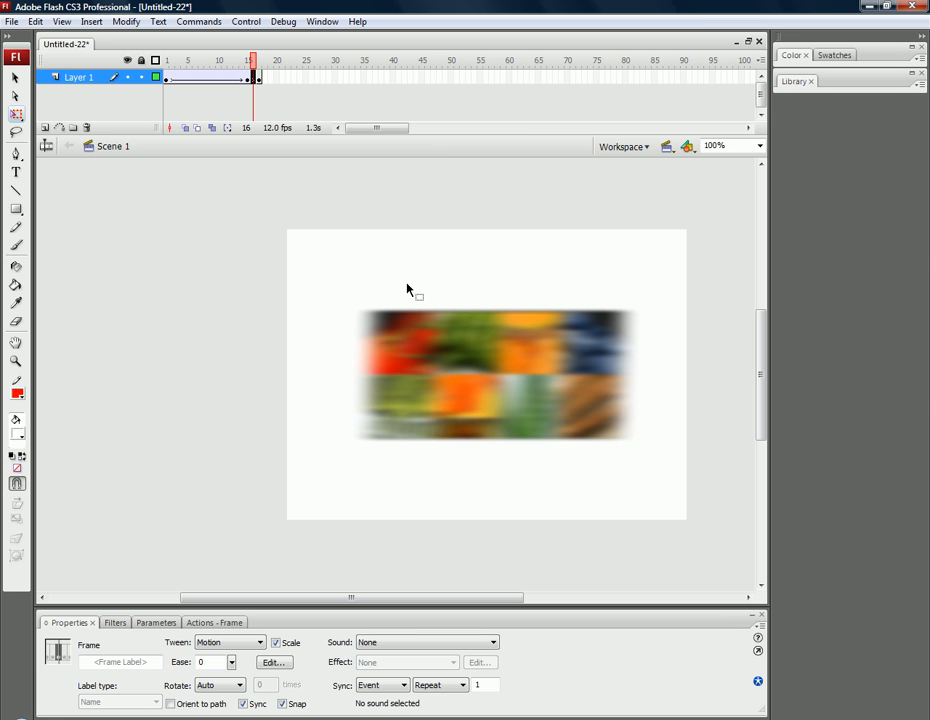
pyautogui.click(259, 79)
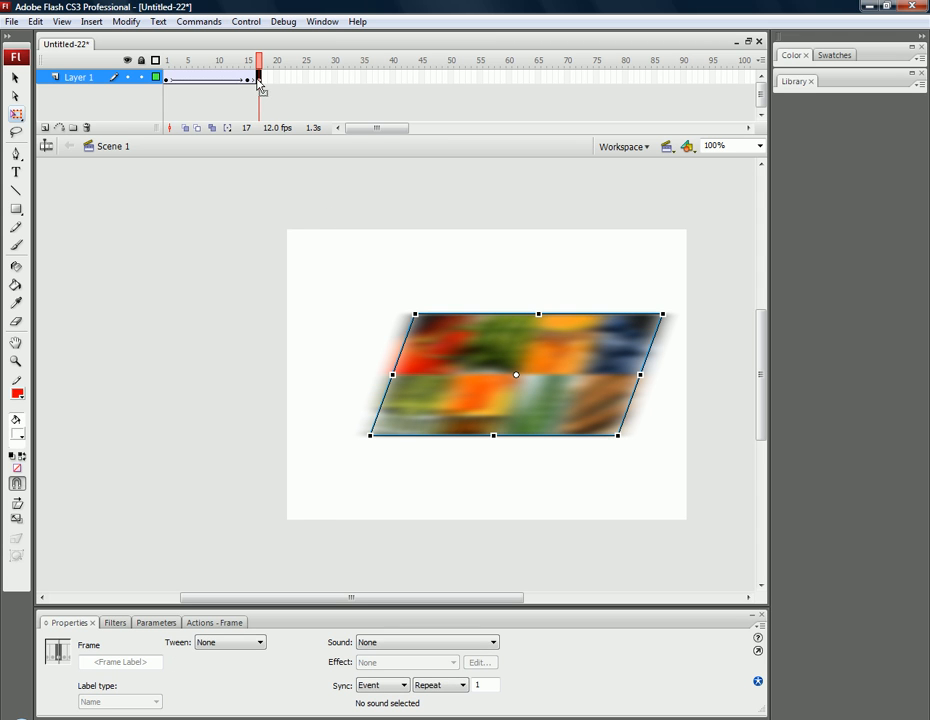
# Link the horizontal and vertical blur of the clip at frame 17 and set both to 0.
pyautogui.click(461, 362)
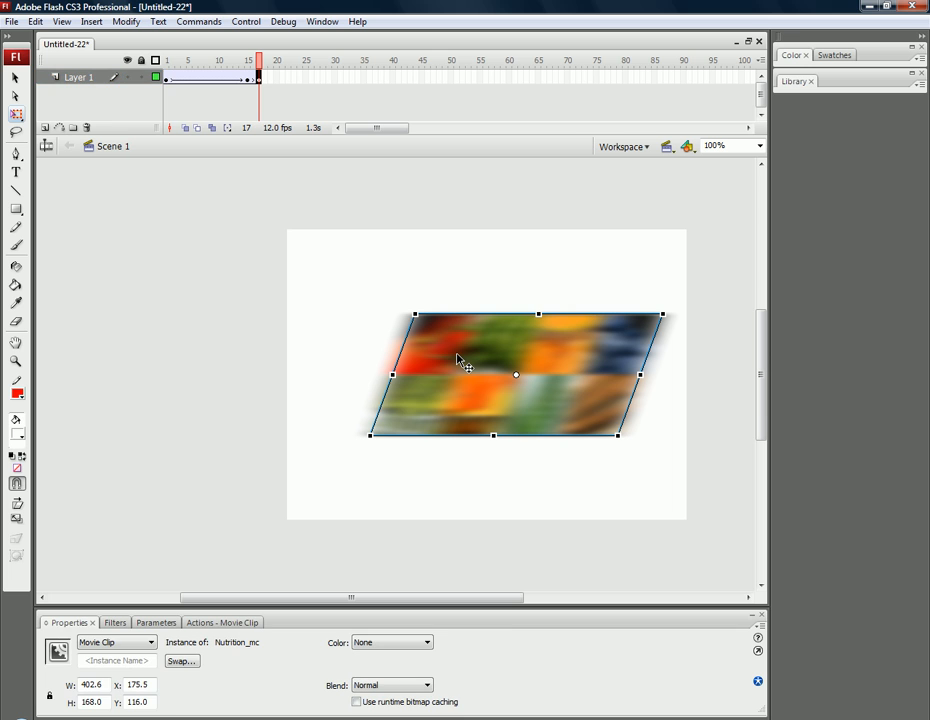
pyautogui.click(103, 623)
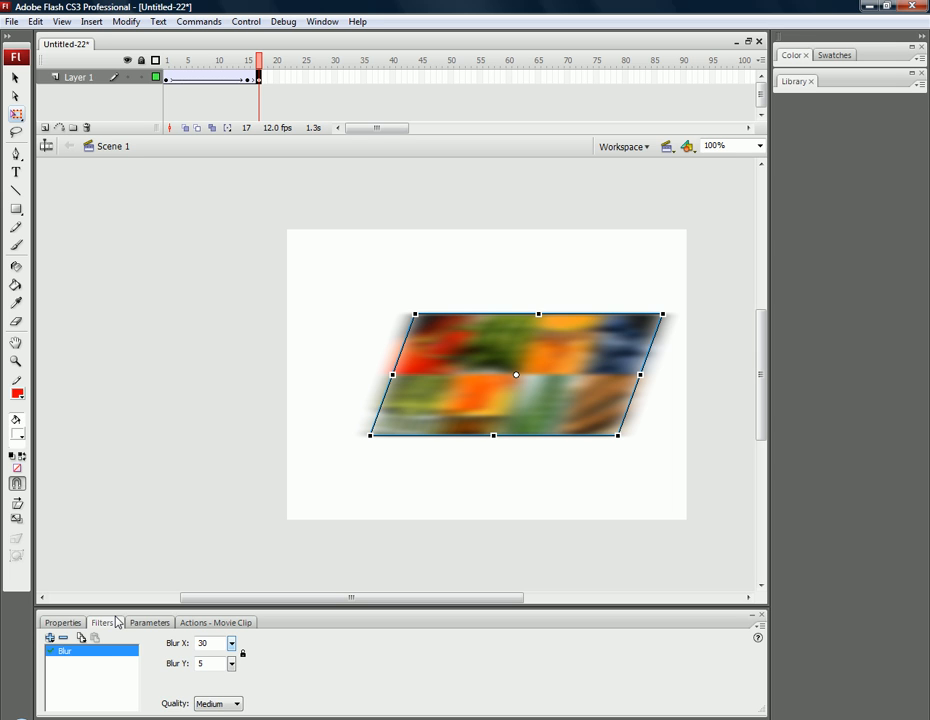
pyautogui.click(242, 653)
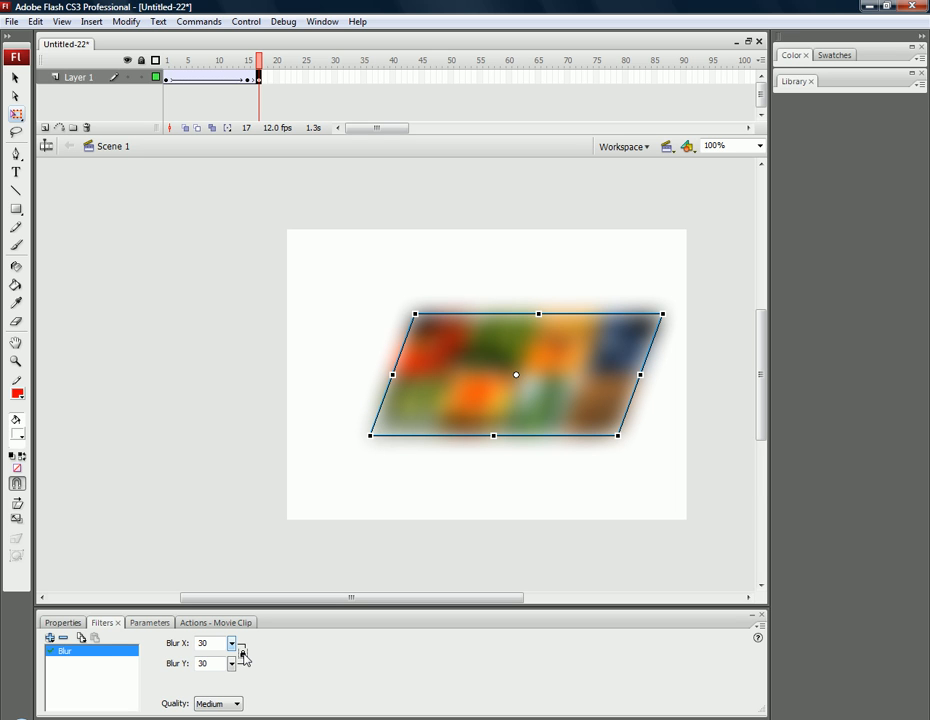
pyautogui.click(211, 644)
pyautogui.press('BackSpace')
pyautogui.press('BackSpace')
pyautogui.write('0')
pyautogui.click(176, 536)
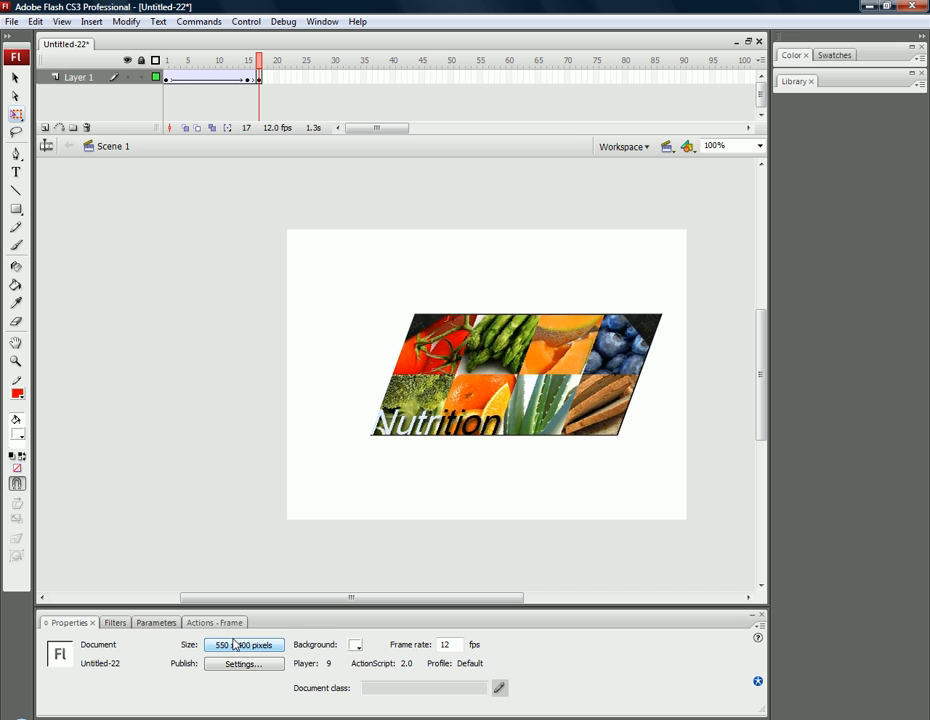
# Insert a keyframe at frame 18 and skew the clip's top edge back to an upright rectangle about 341 pixels wide.
pyautogui.click(265, 80)
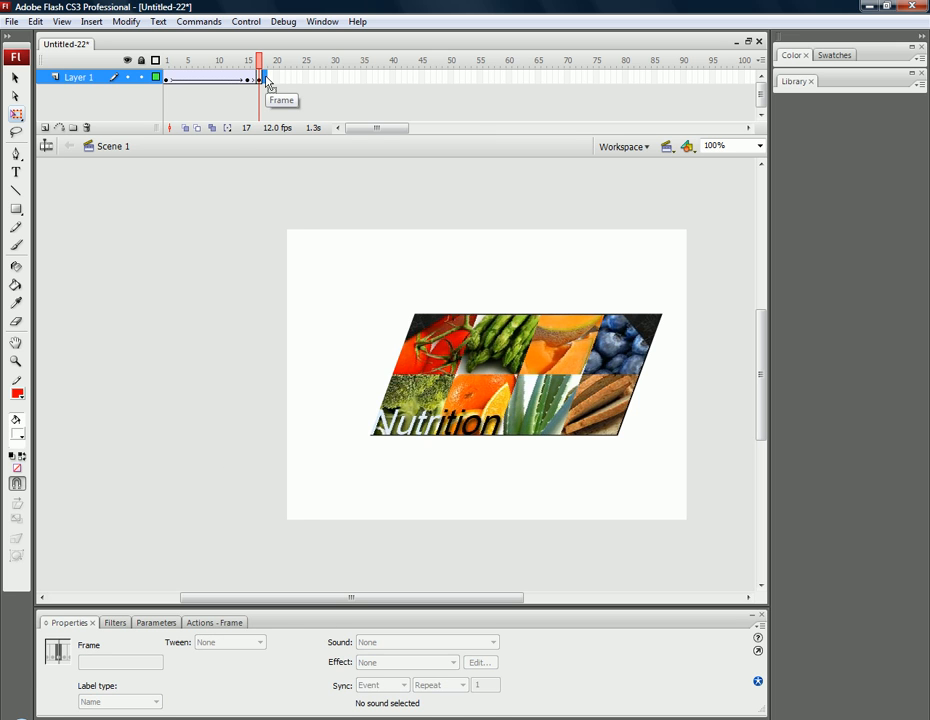
pyautogui.click(267, 82)
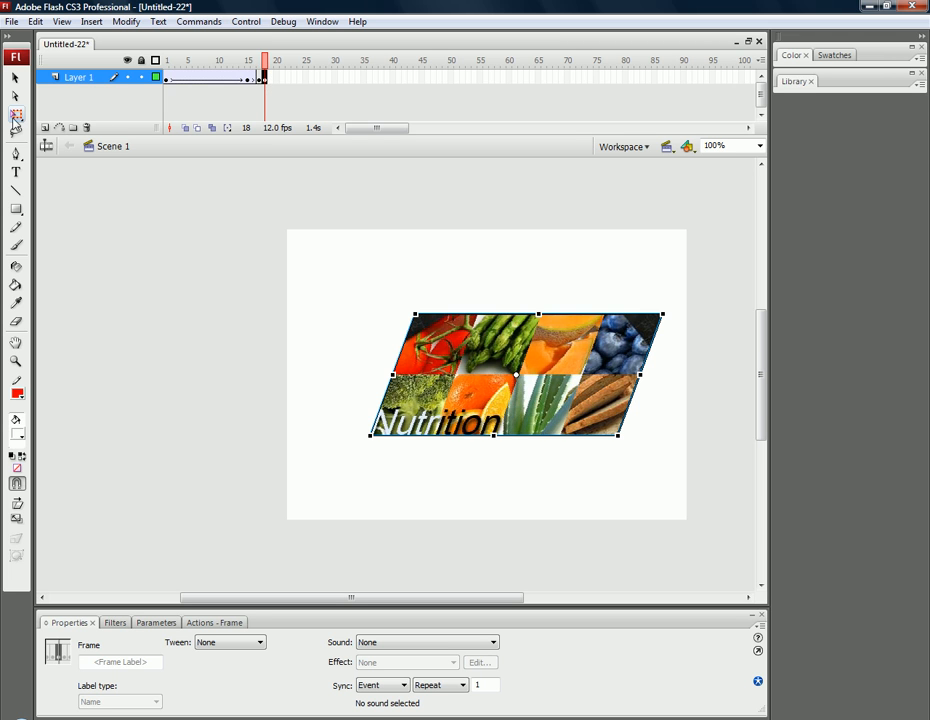
pyautogui.moveTo(16, 114); pyautogui.dragTo(42, 141)
pyautogui.click(42, 141)
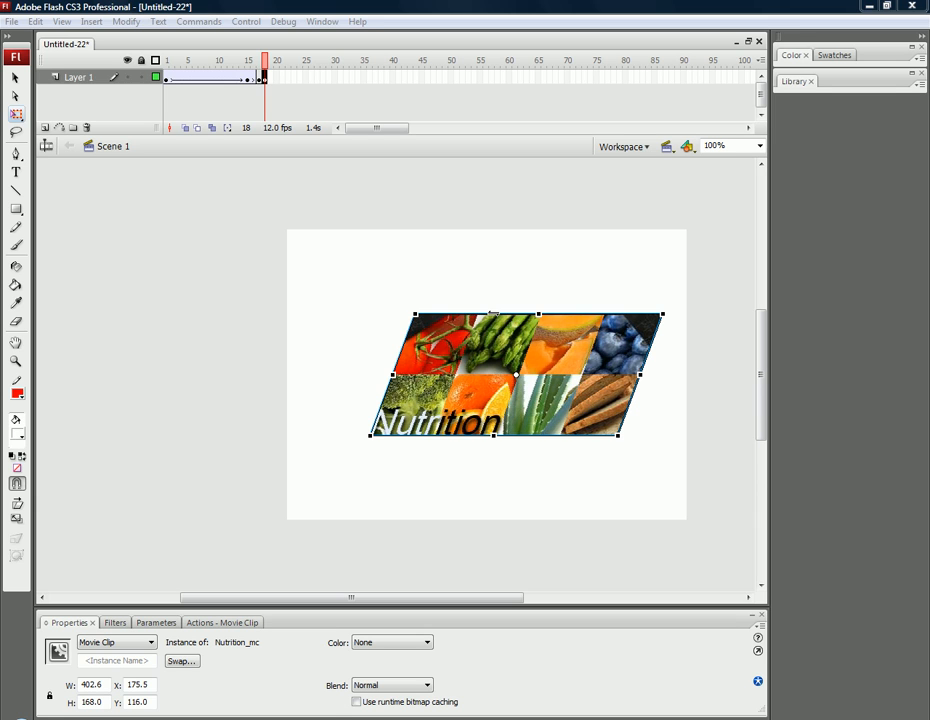
pyautogui.moveTo(493, 313); pyautogui.dragTo(447, 313)
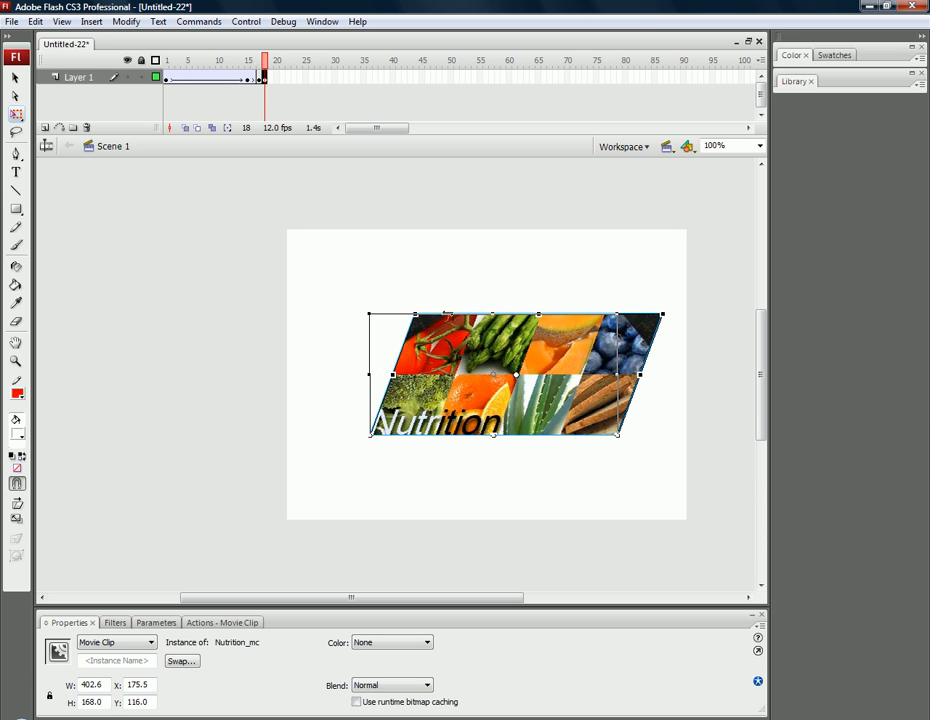
pyautogui.hotkey('ctrl', 'z')
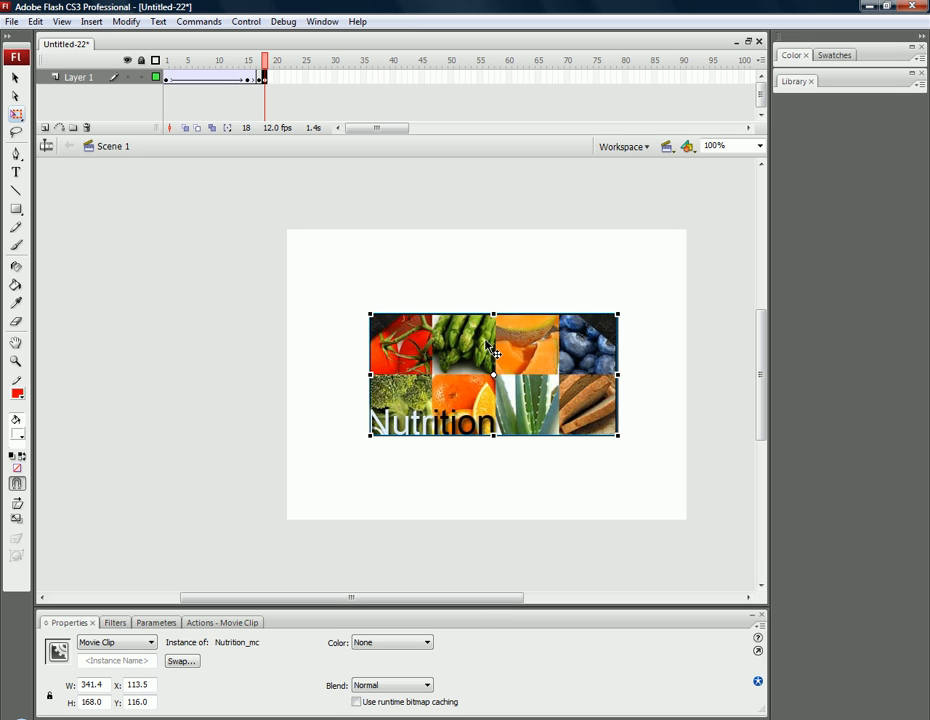
pyautogui.click(323, 367)
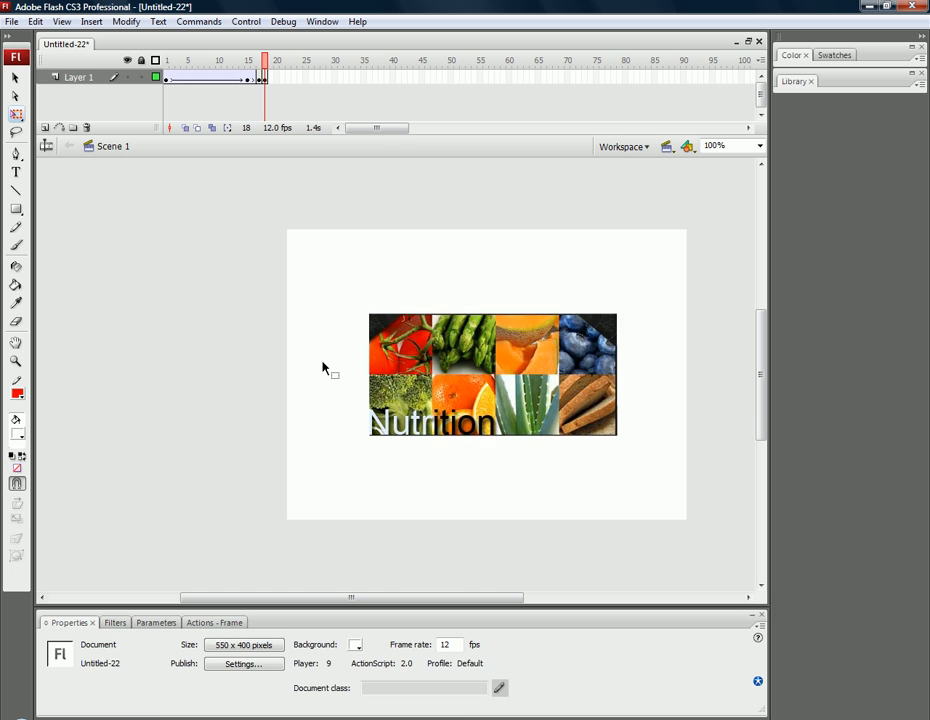
# Set the document's frame rate to 30 fps, testing the movie before and after the change.
pyautogui.hotkey('ctrl', 'Return')
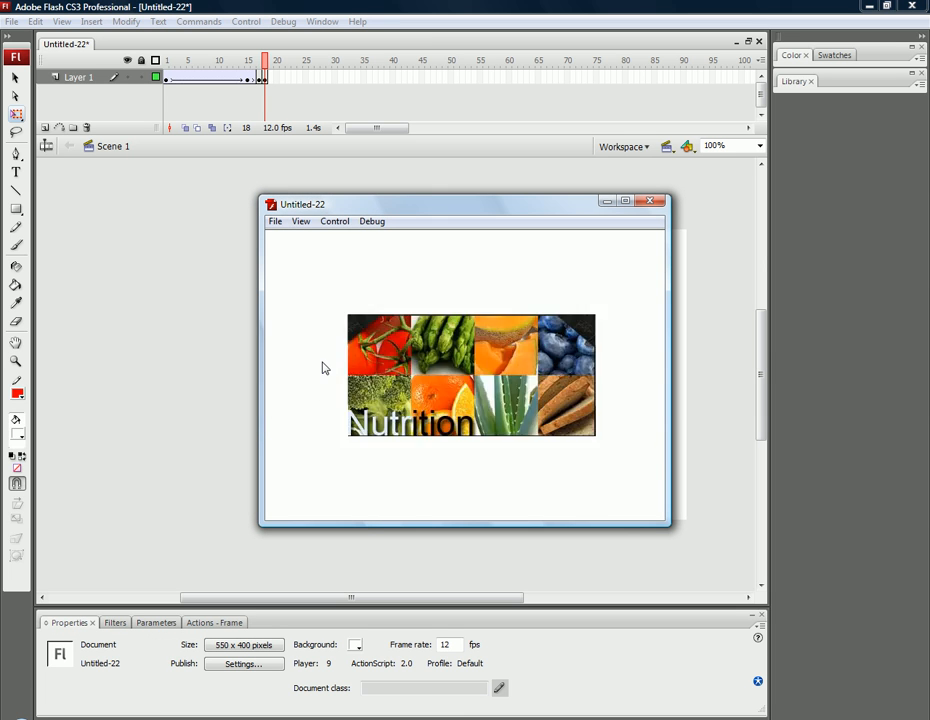
pyautogui.click(652, 204)
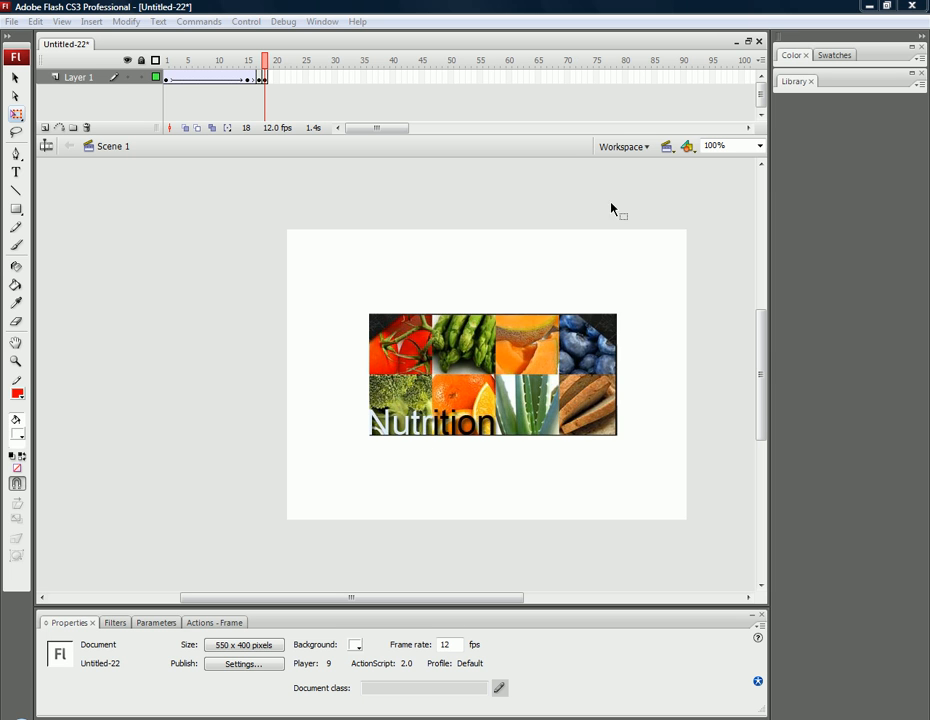
pyautogui.doubleClick(270, 130)
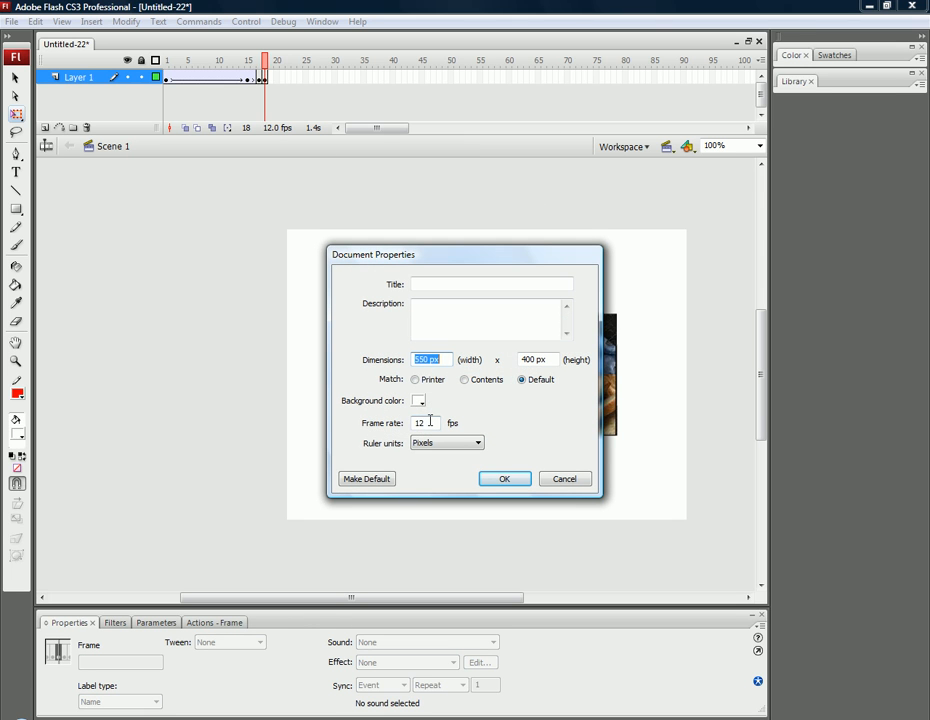
pyautogui.doubleClick(412, 423)
pyautogui.write('0')
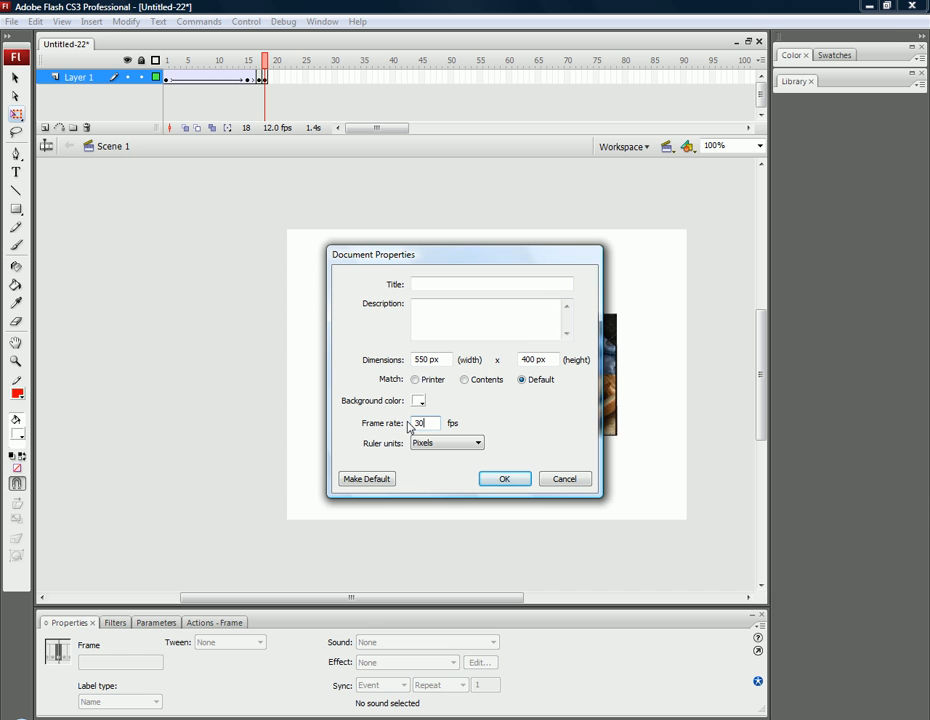
pyautogui.click(502, 480)
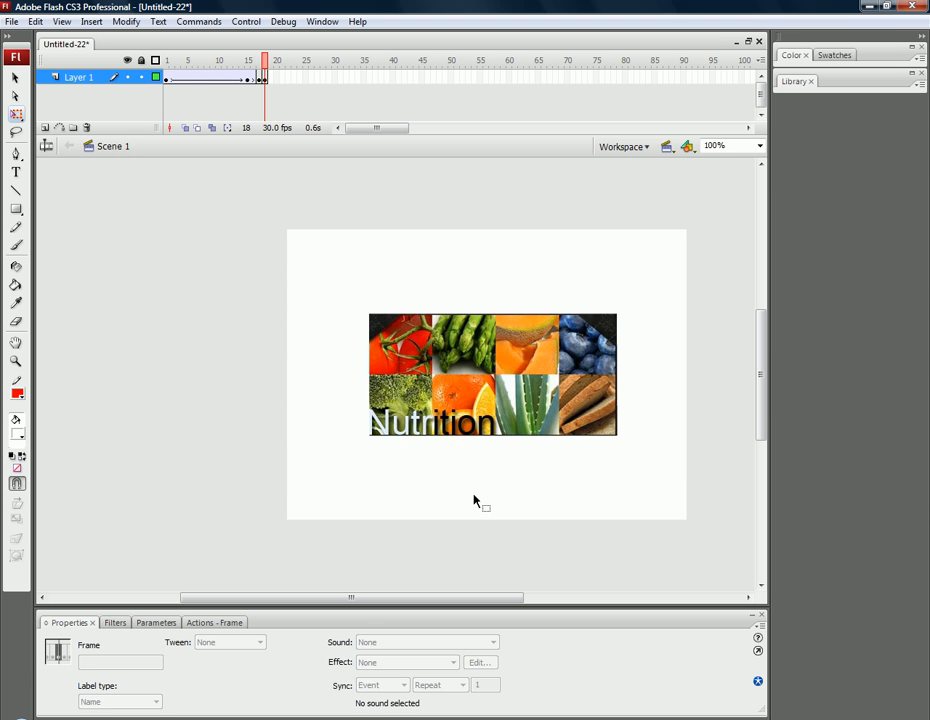
pyautogui.hotkey('ctrl', 'Return')
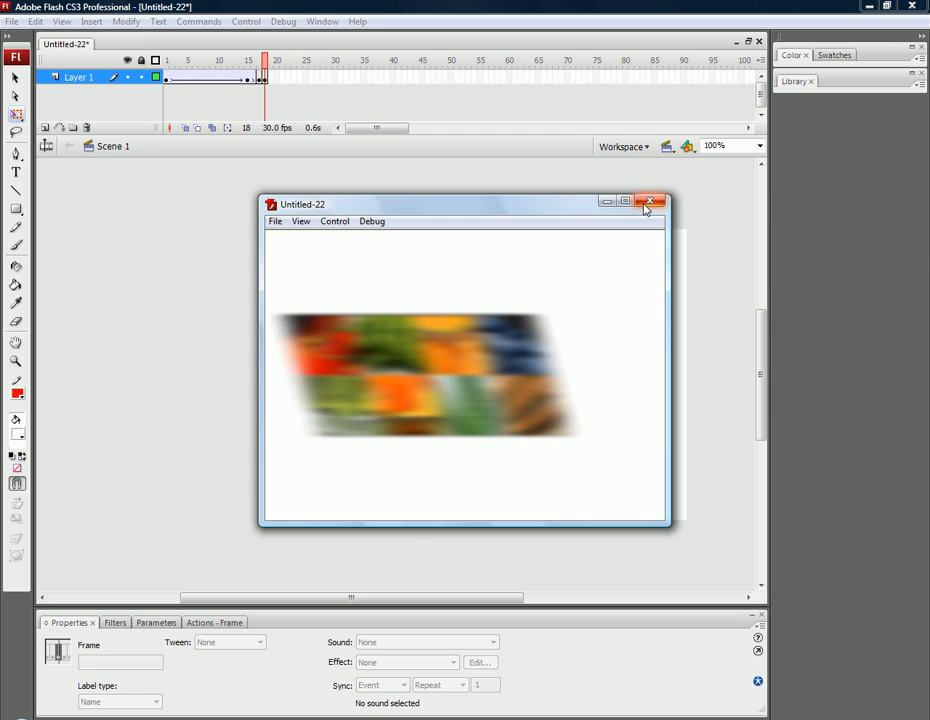
pyautogui.click(645, 206)
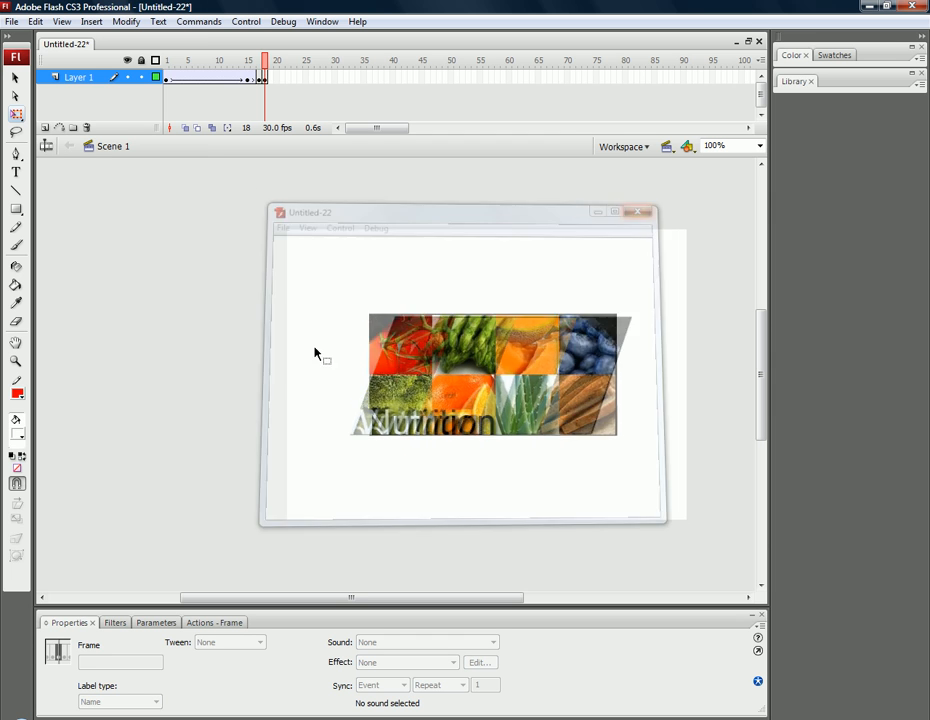
# Add a stop action from Timeline Control to frame 18 and test the movie.
pyautogui.click(266, 79)
pyautogui.click(267, 80)
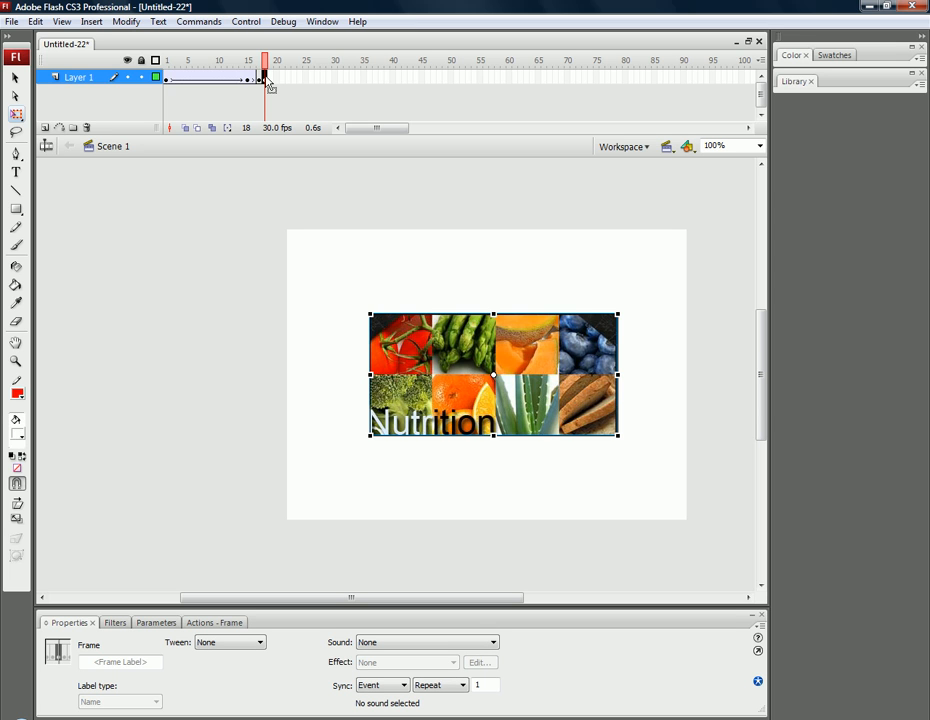
pyautogui.click(208, 624)
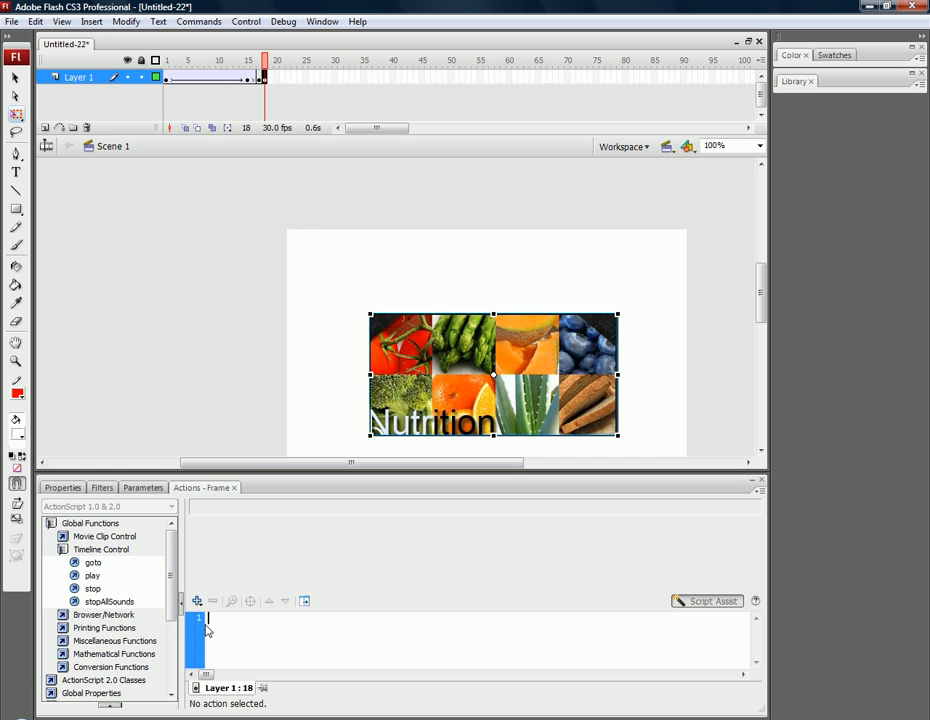
pyautogui.doubleClick(80, 523)
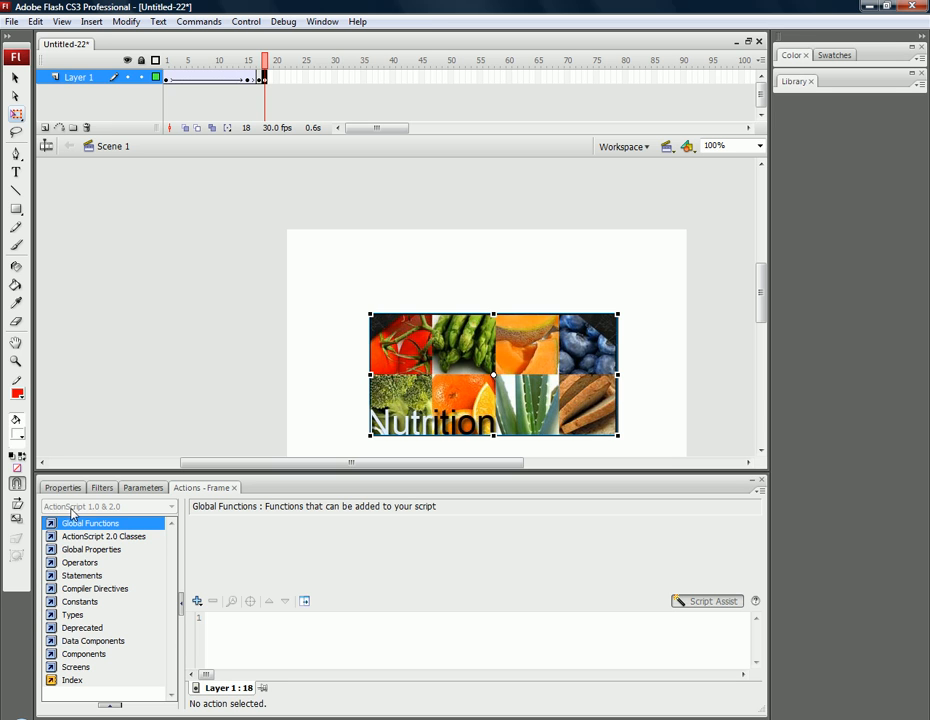
pyautogui.doubleClick(74, 525)
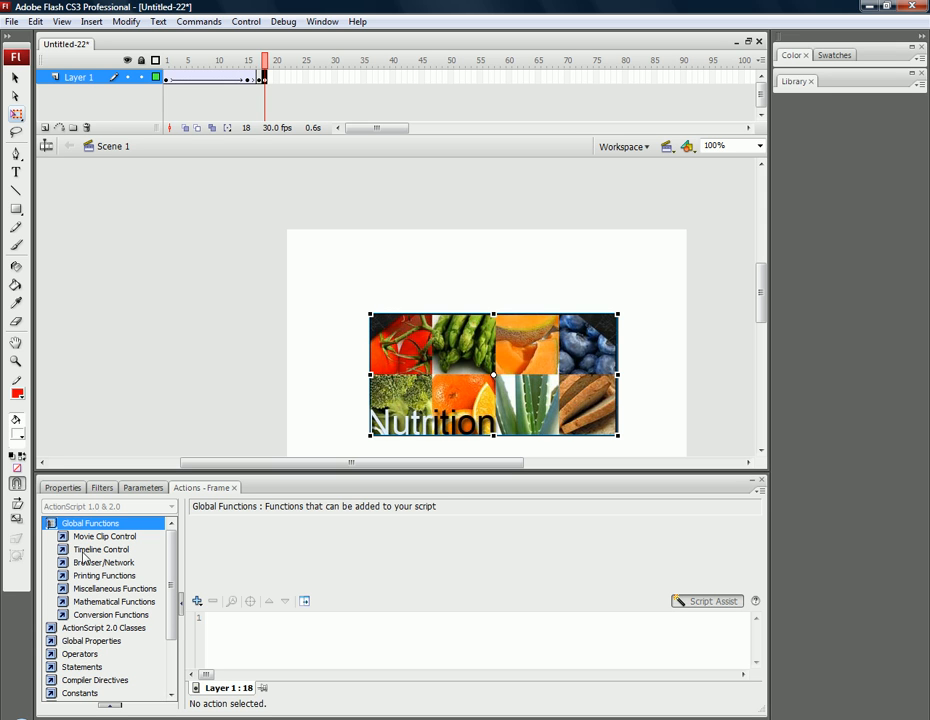
pyautogui.doubleClick(84, 552)
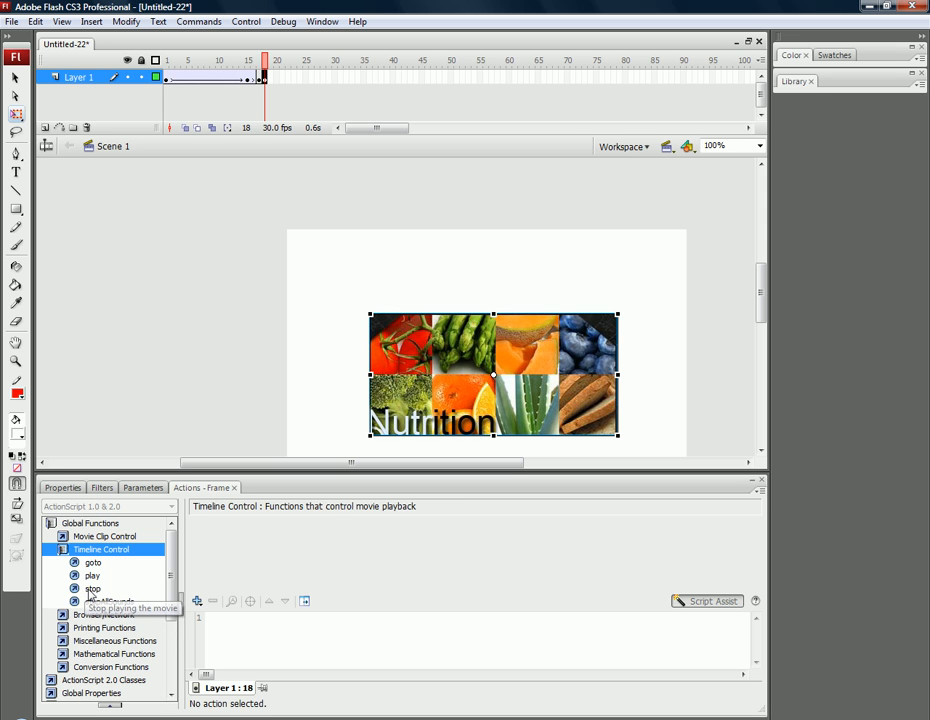
pyautogui.click(92, 590)
pyautogui.doubleClick(92, 590)
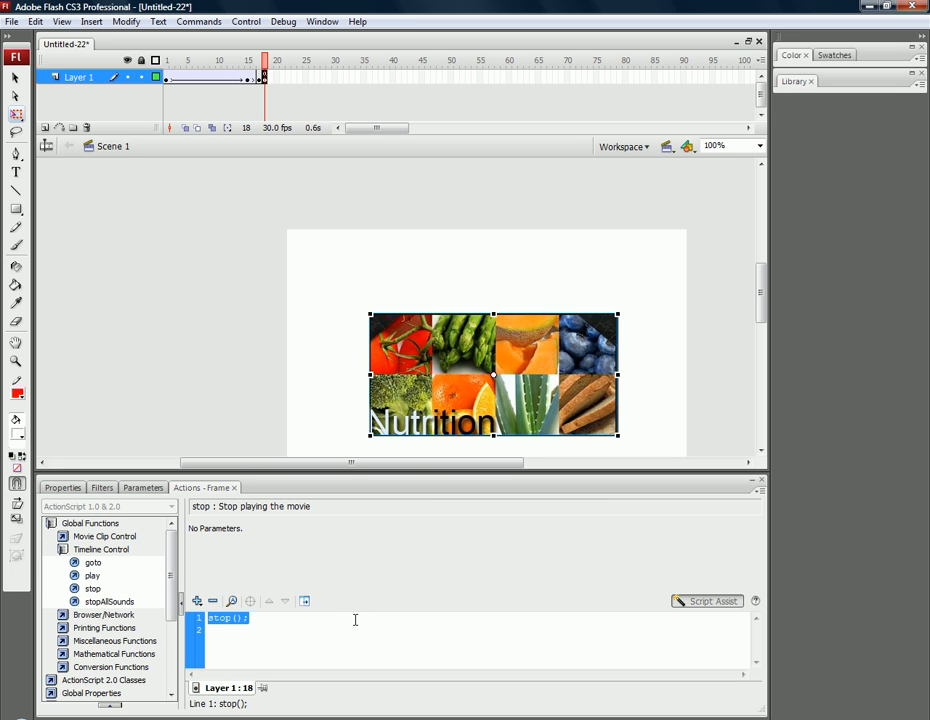
pyautogui.click(754, 483)
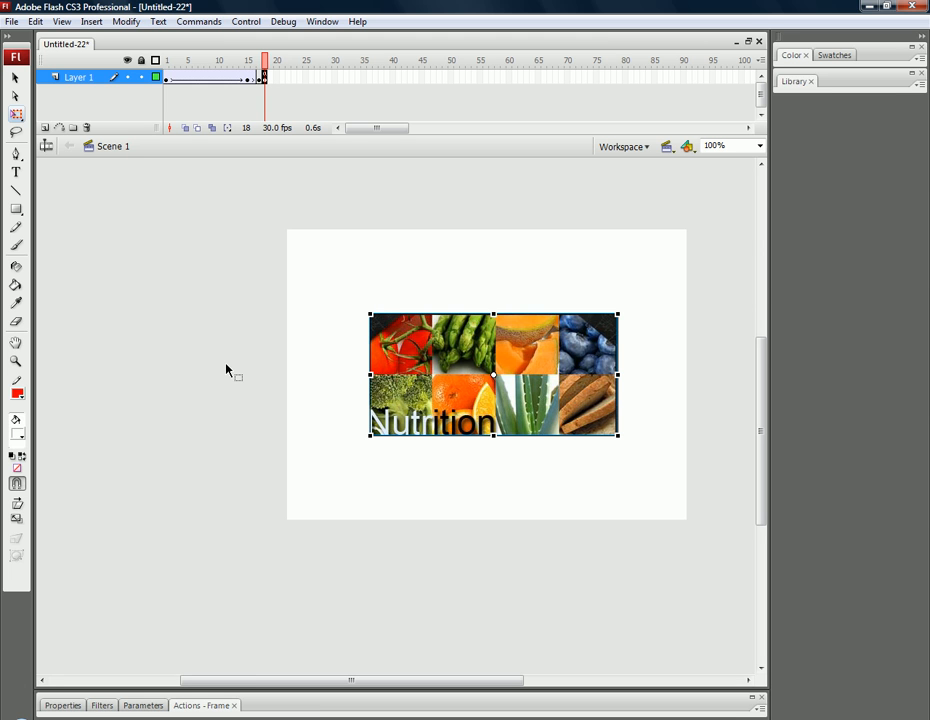
pyautogui.hotkey('ctrl', 'Return')
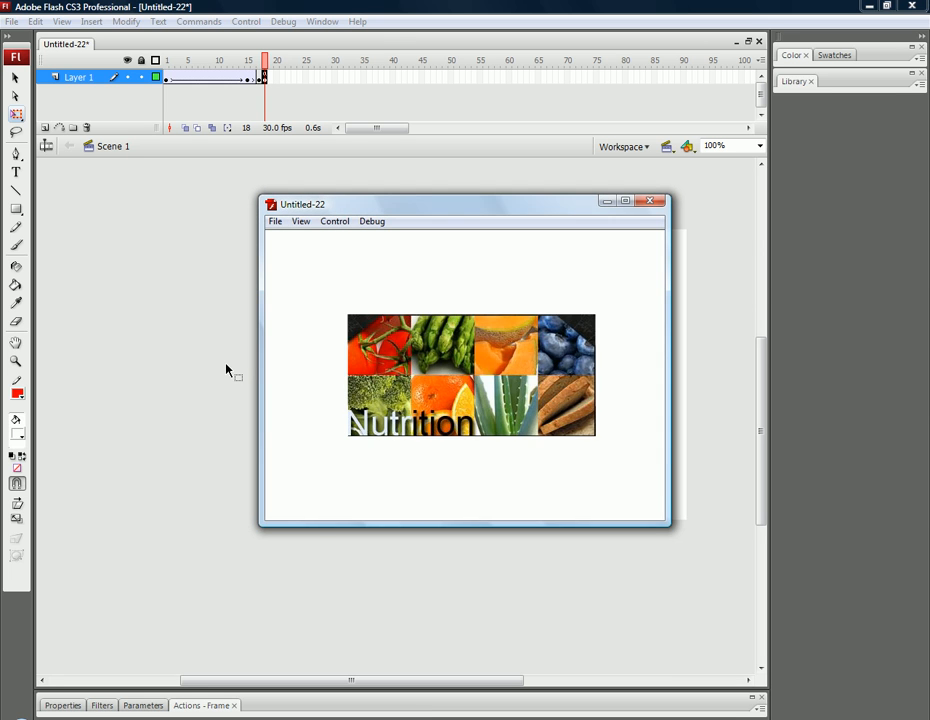
pyautogui.click(651, 204)
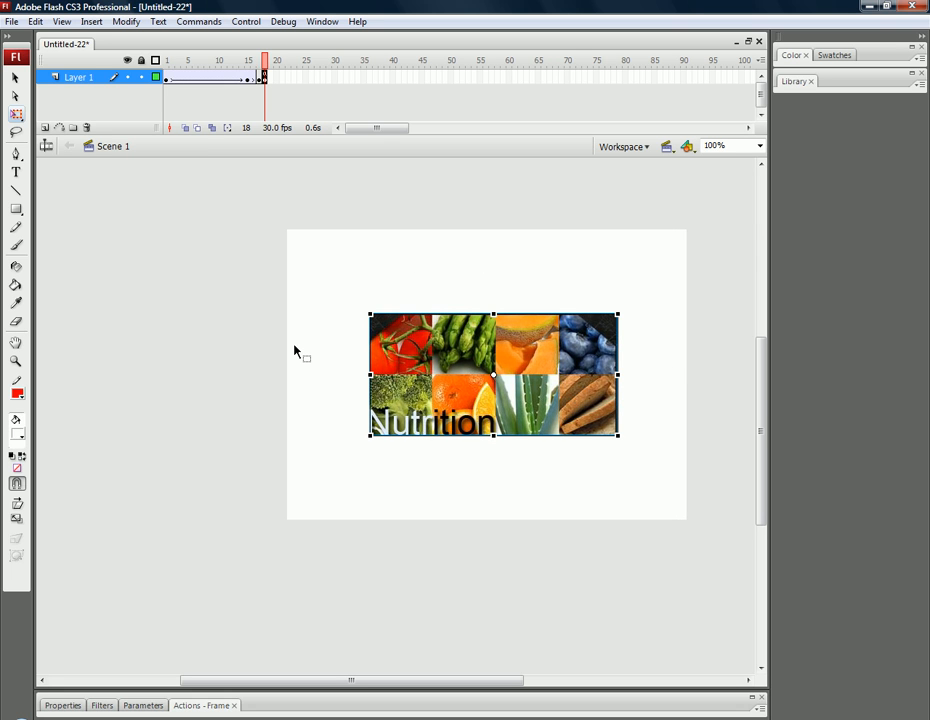